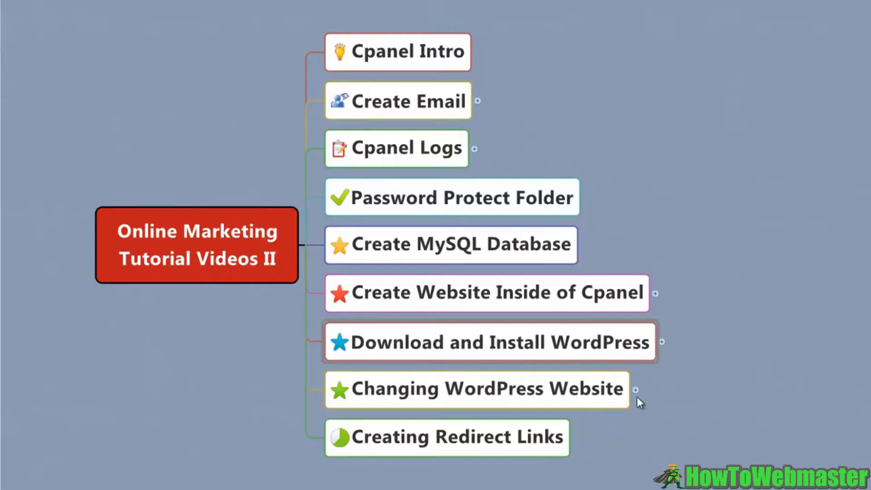
Expand Changing WordPress Website and highlight its Change Theme and Change Plugins subtopics
{"action": "left_click", "coordinate": [636, 390]}
{"action": "left_click", "coordinate": [705, 375]}
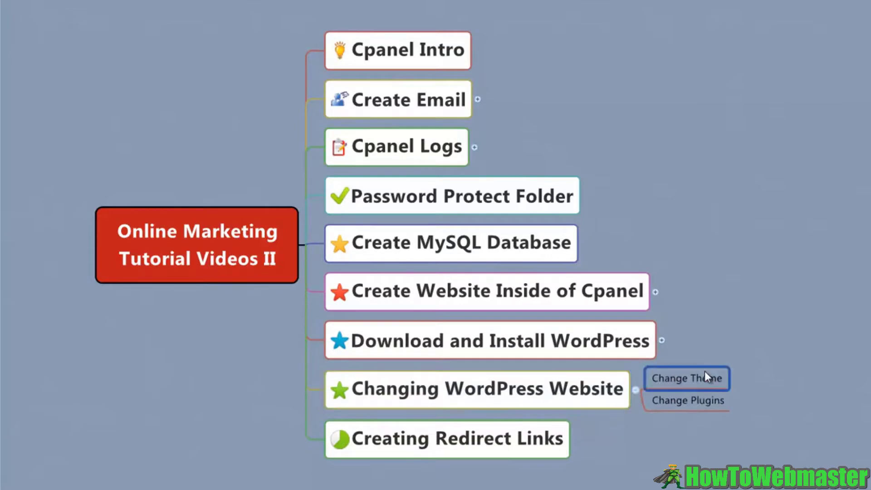
{"action": "left_click", "coordinate": [693, 408]}
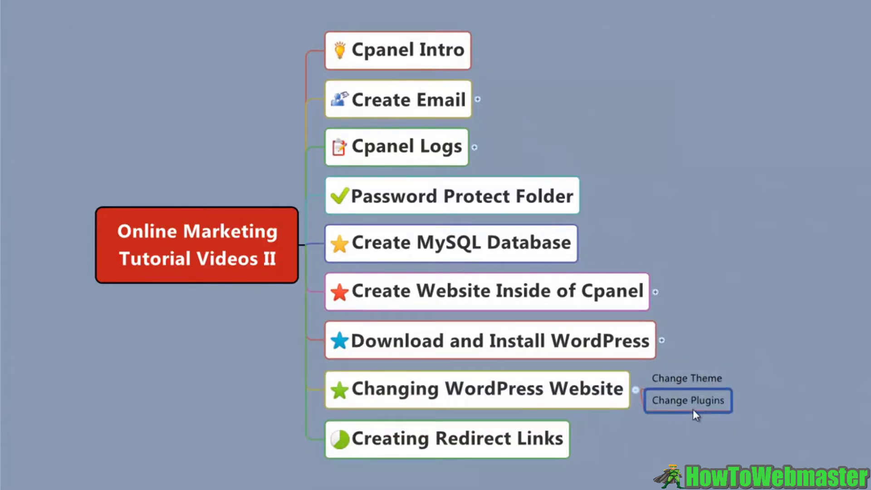
{"action": "left_click", "coordinate": [689, 435]}
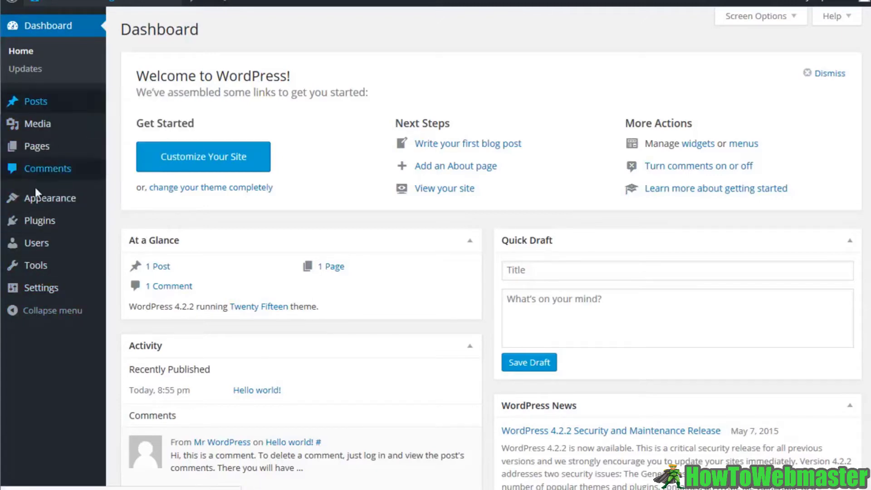
{"action": "mouse_move", "coordinate": [38, 293]}
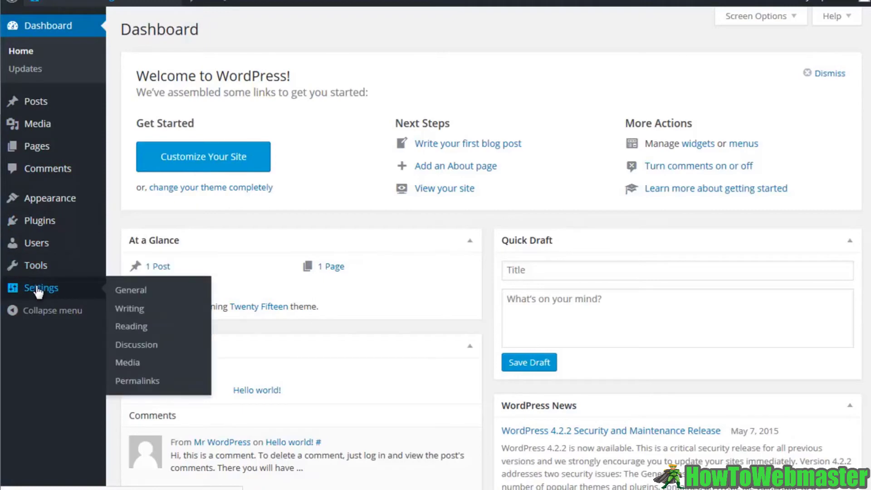
{"action": "mouse_move", "coordinate": [47, 229]}
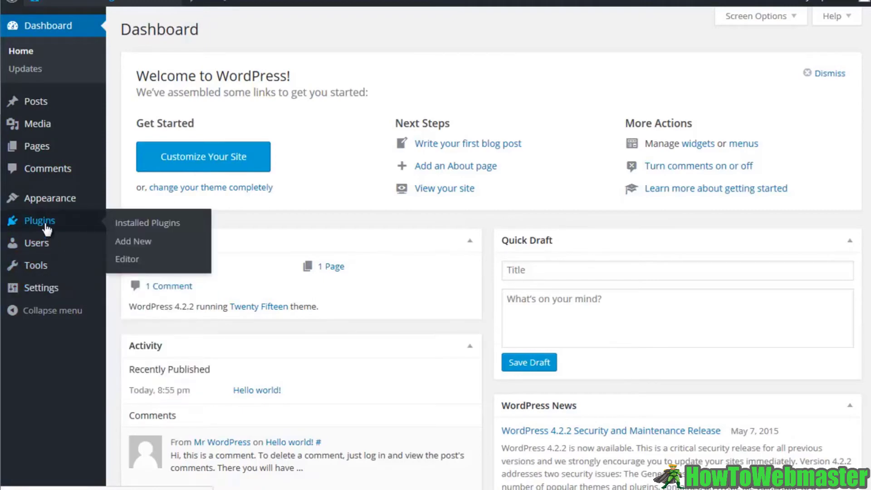
{"action": "mouse_move", "coordinate": [51, 204]}
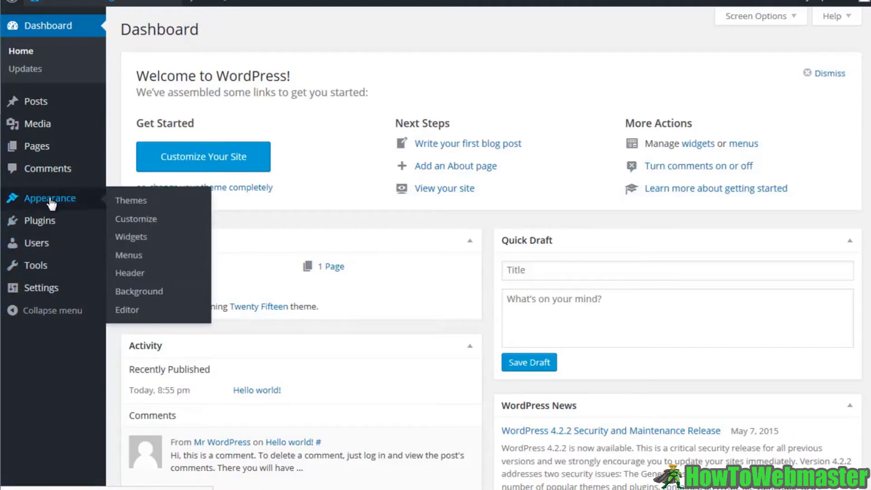
Activate Twenty Fourteen, reload the site and view its May 2015 archive
{"action": "left_click", "coordinate": [132, 201]}
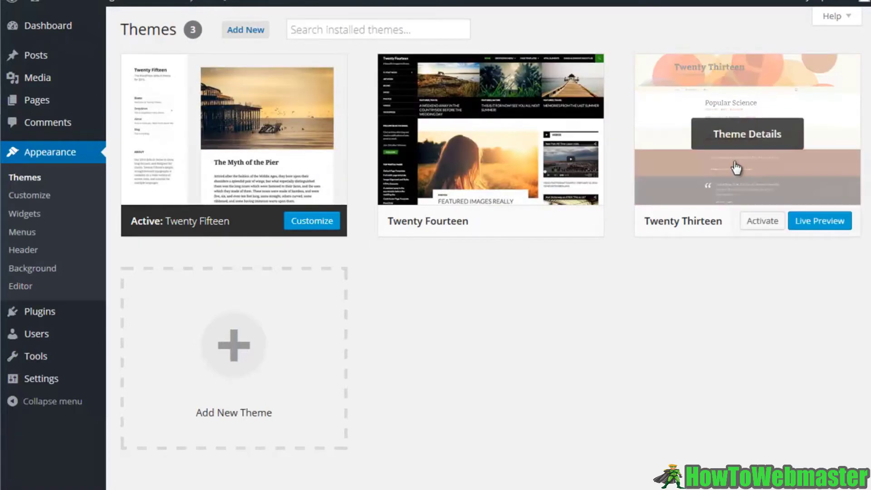
{"action": "left_click", "coordinate": [509, 221]}
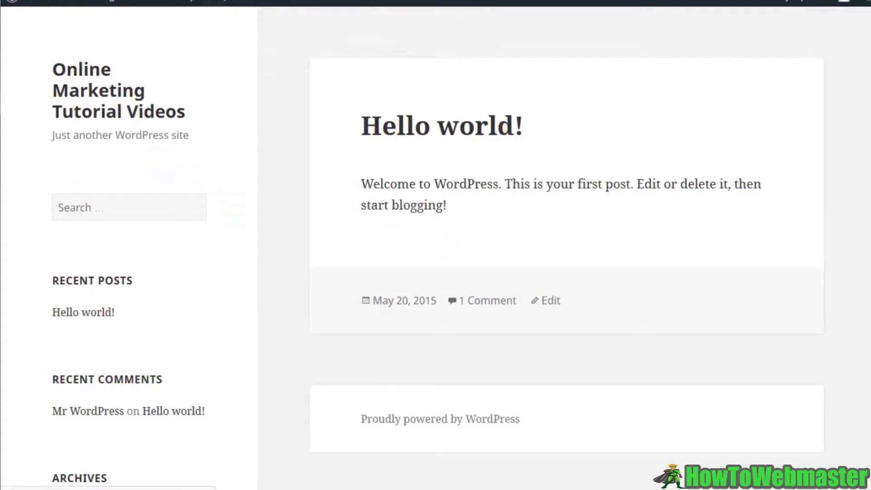
{"action": "key", "text": "F5"}
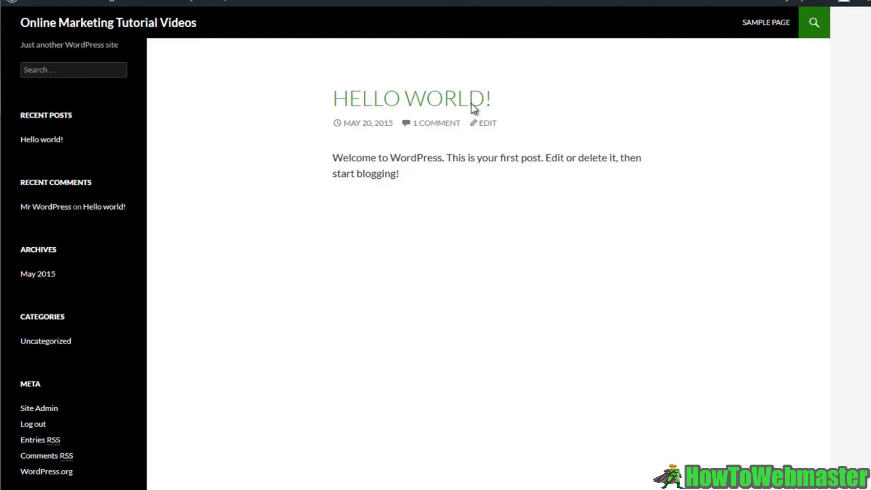
{"action": "left_click", "coordinate": [39, 273]}
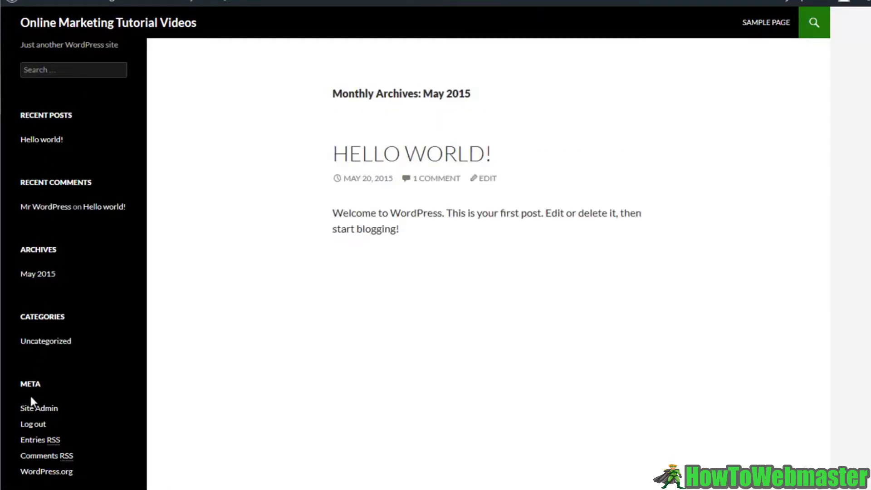
{"action": "left_click", "coordinate": [58, 208]}
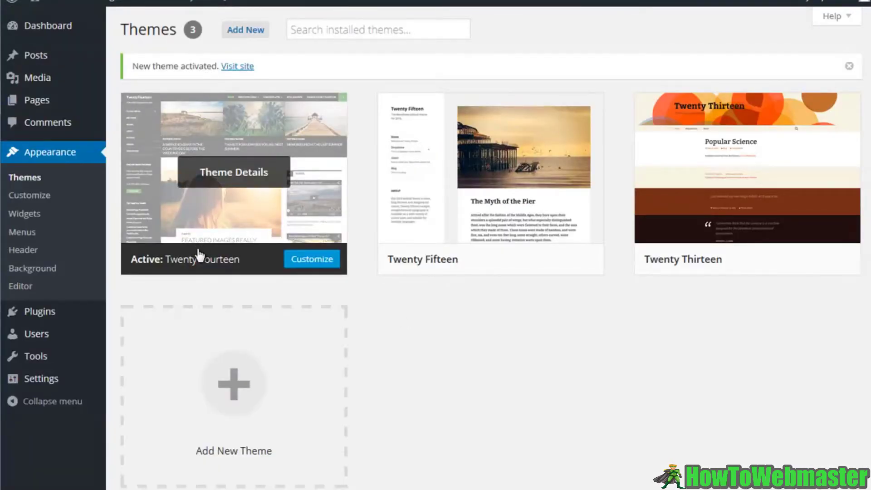
Browse the featured themes under Add New and install Vantage
{"action": "left_click", "coordinate": [25, 178]}
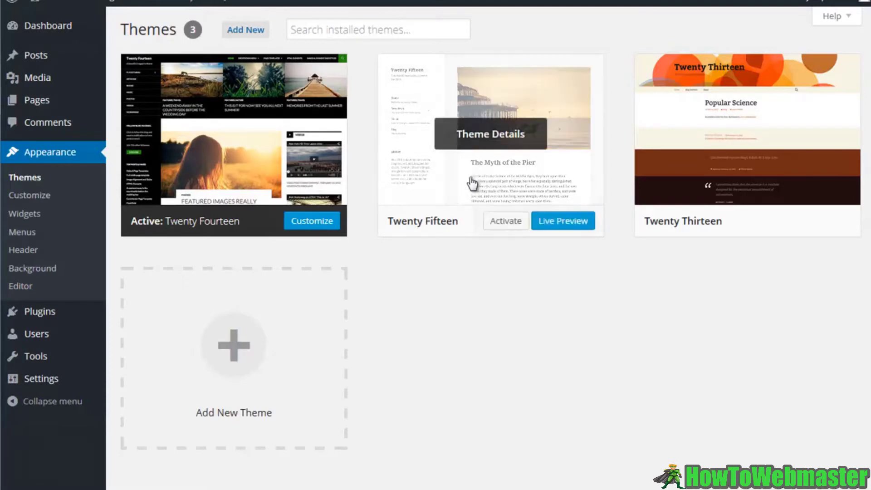
{"action": "left_click", "coordinate": [244, 33]}
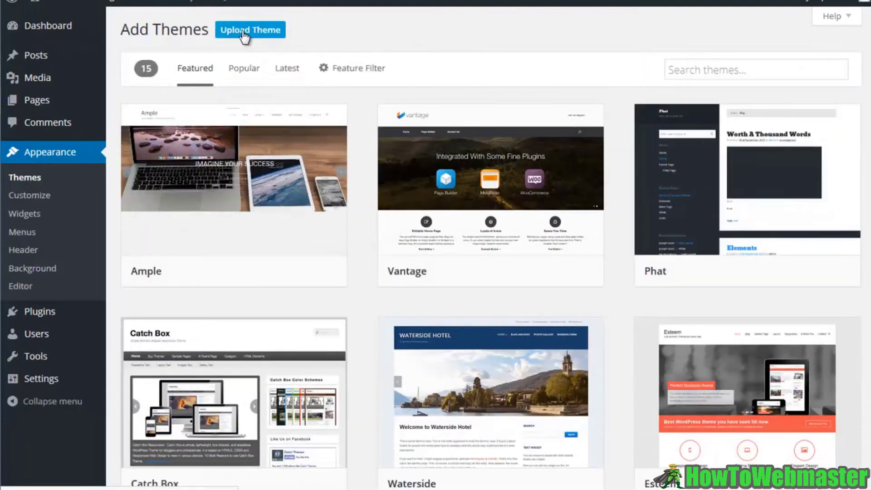
{"action": "mouse_move", "coordinate": [209, 209]}
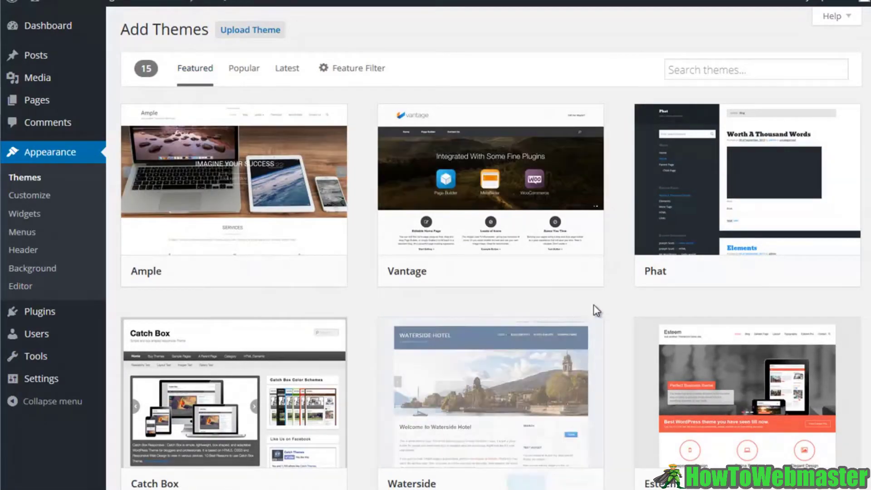
{"action": "scroll", "coordinate": [594, 309], "scroll_direction": "down", "scroll_amount": 3}
{"action": "scroll", "coordinate": [624, 307], "scroll_direction": "down", "scroll_amount": 2}
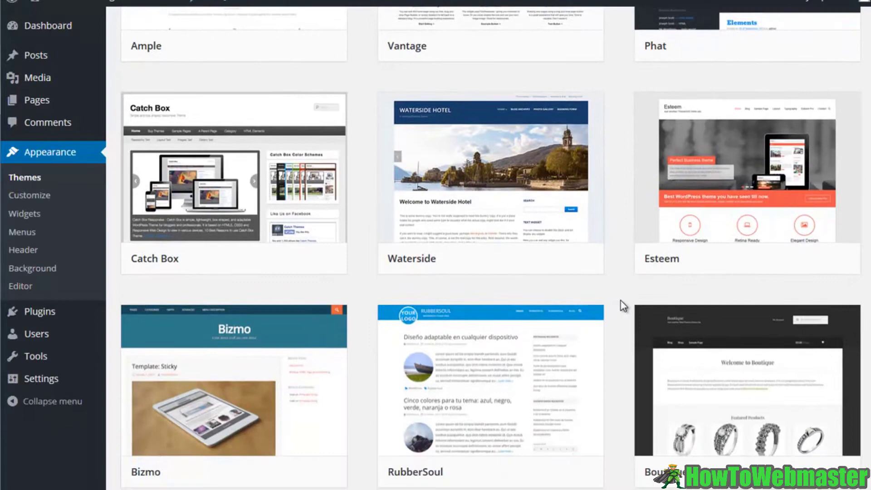
{"action": "scroll", "coordinate": [624, 306], "scroll_direction": "down", "scroll_amount": 5}
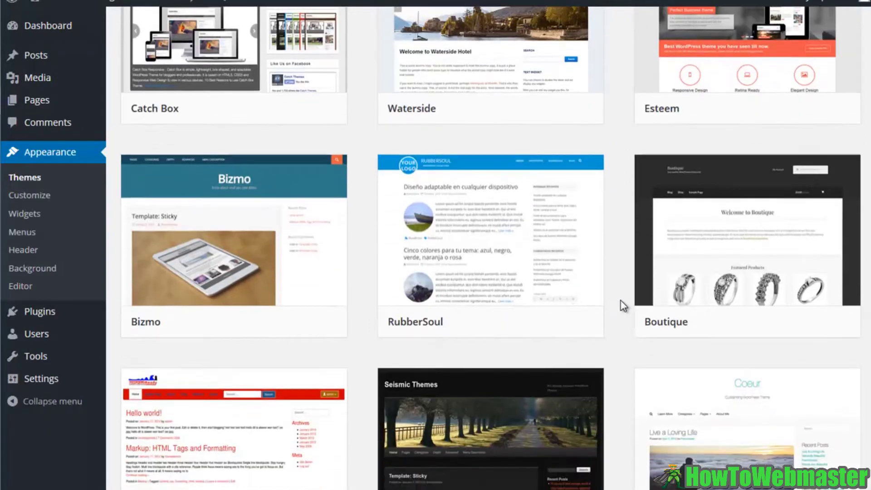
{"action": "scroll", "coordinate": [623, 307], "scroll_direction": "up", "scroll_amount": 5}
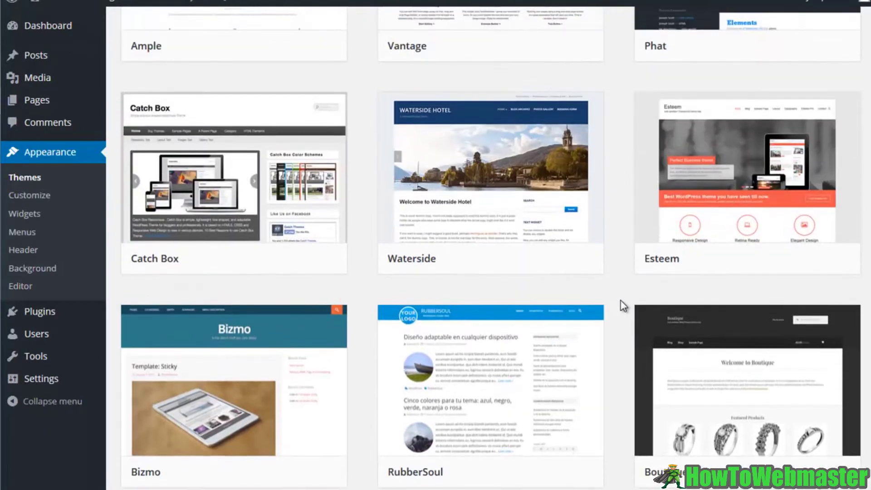
{"action": "scroll", "coordinate": [624, 306], "scroll_direction": "up", "scroll_amount": 5}
{"action": "mouse_move", "coordinate": [512, 200]}
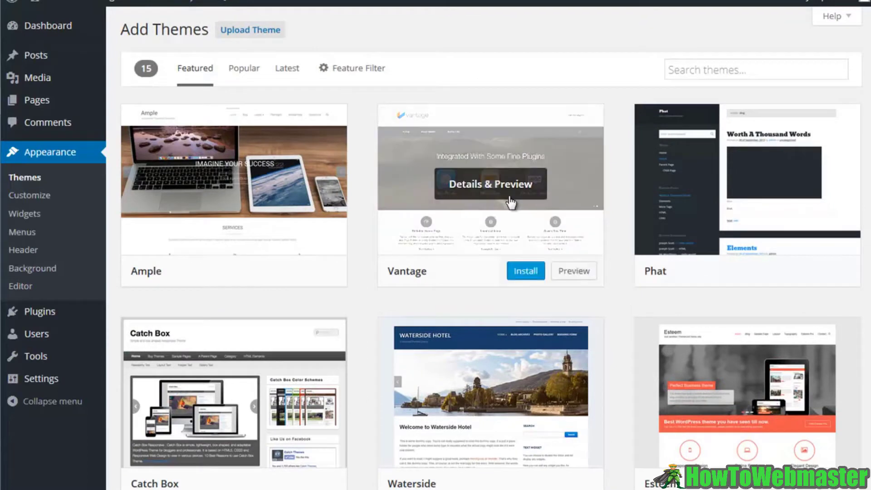
{"action": "left_click", "coordinate": [525, 272]}
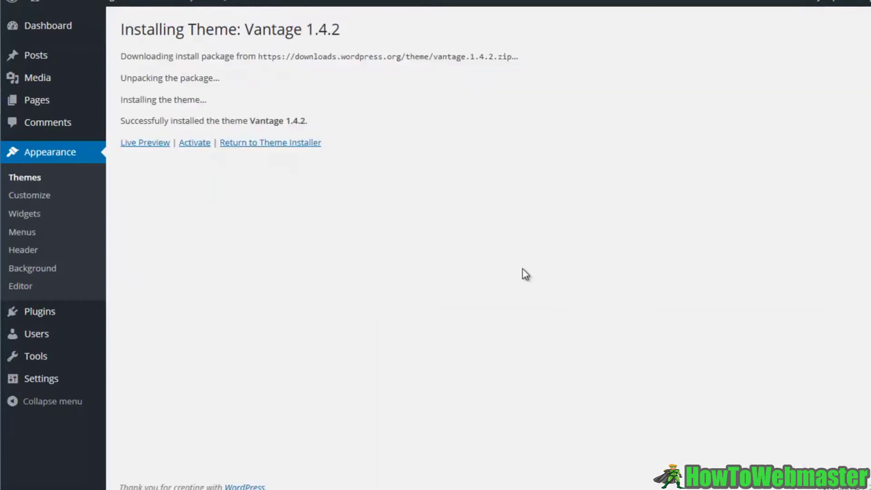
Activate the Vantage theme and reload the site's home page
{"action": "left_click", "coordinate": [192, 143]}
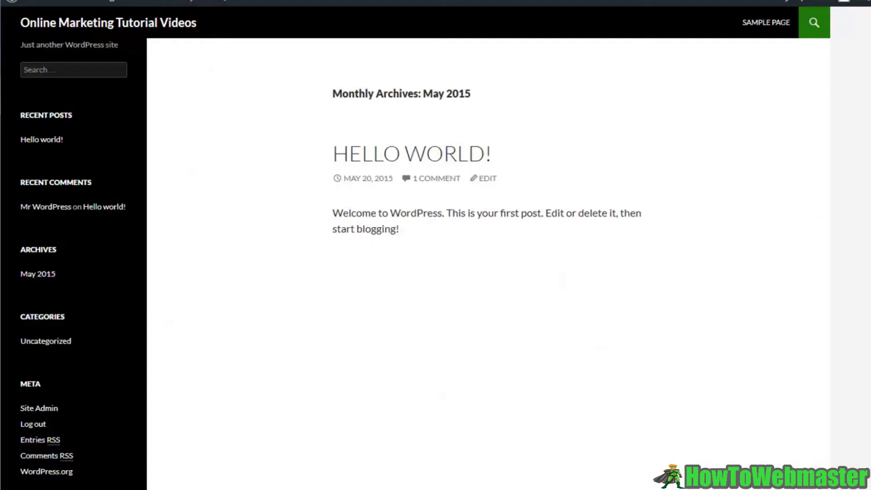
{"action": "key", "text": "F5"}
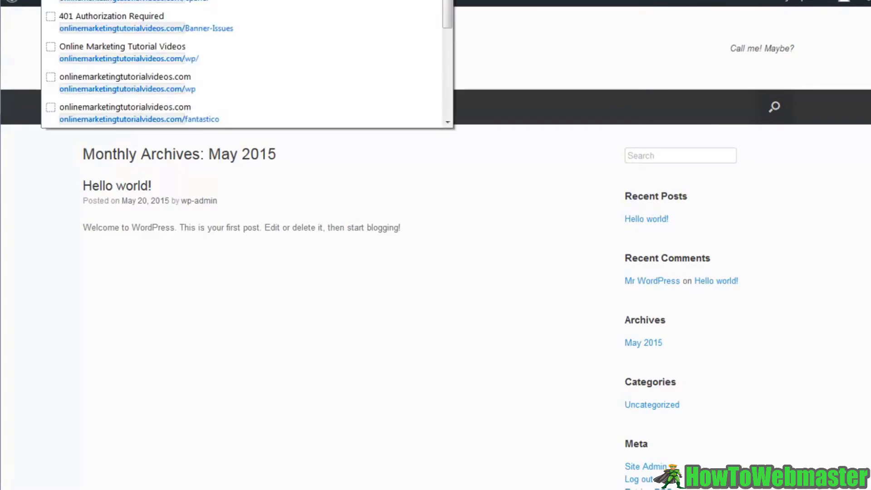
{"action": "key", "text": "Return"}
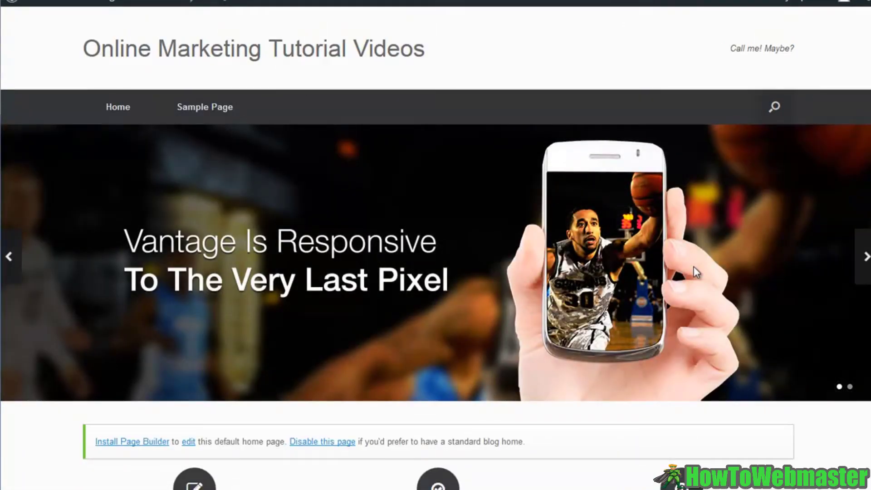
Scroll the Vantage home page, open Sample Page, and narrow the browser to test responsiveness
{"action": "scroll", "coordinate": [693, 266], "scroll_direction": "down", "scroll_amount": 7}
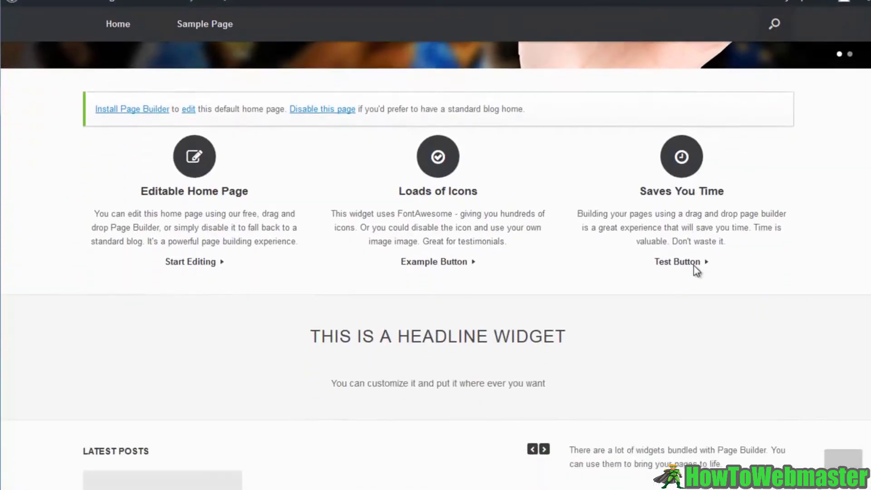
{"action": "scroll", "coordinate": [694, 267], "scroll_direction": "down", "scroll_amount": 4}
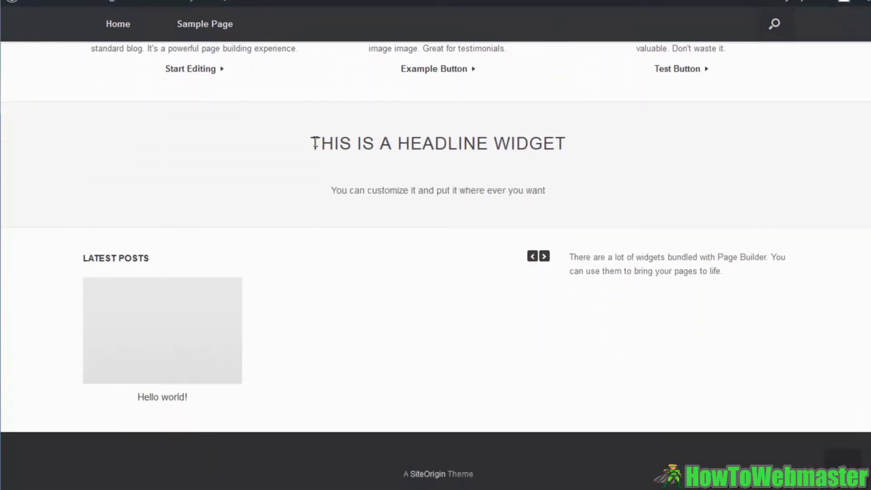
{"action": "left_click_drag", "start_coordinate": [314, 143], "coordinate": [575, 153]}
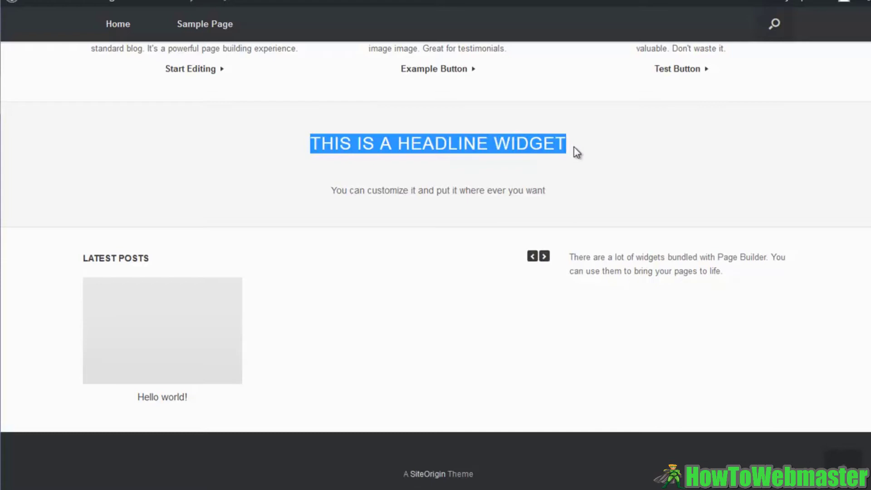
{"action": "scroll", "coordinate": [274, 304], "scroll_direction": "up", "scroll_amount": 11}
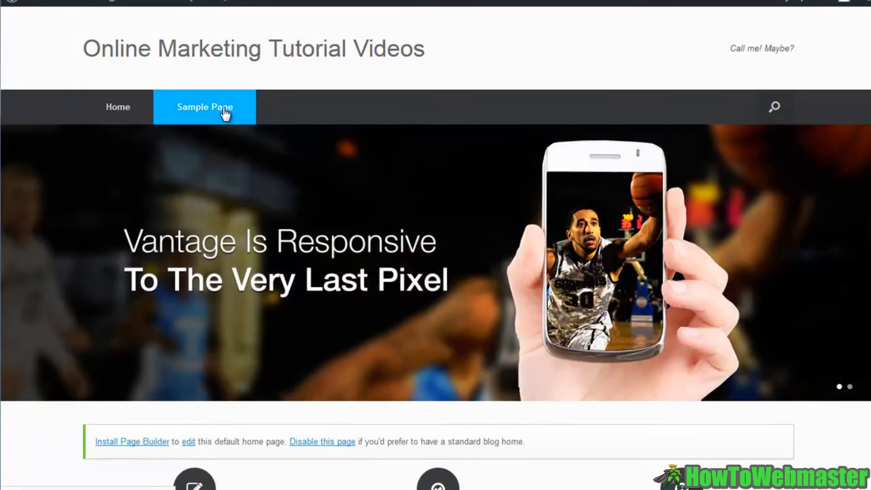
{"action": "left_click", "coordinate": [224, 113]}
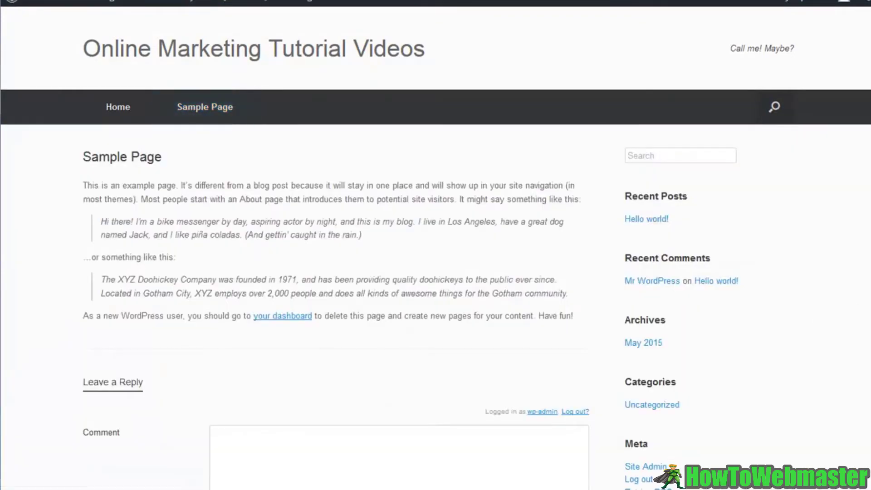
{"action": "left_click_drag", "start_coordinate": [868, 239], "coordinate": [211, 239]}
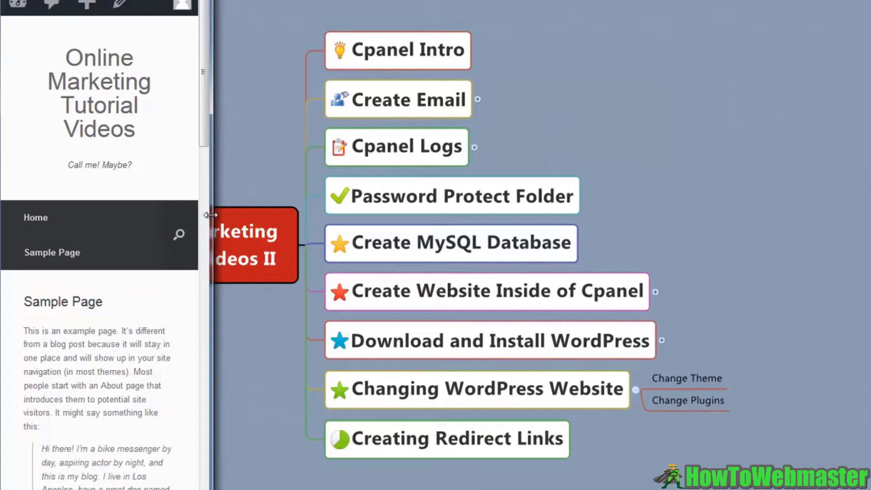
Restore full browser width and scroll through the Vantage home page slider
{"action": "left_click_drag", "start_coordinate": [210, 214], "coordinate": [870, 297]}
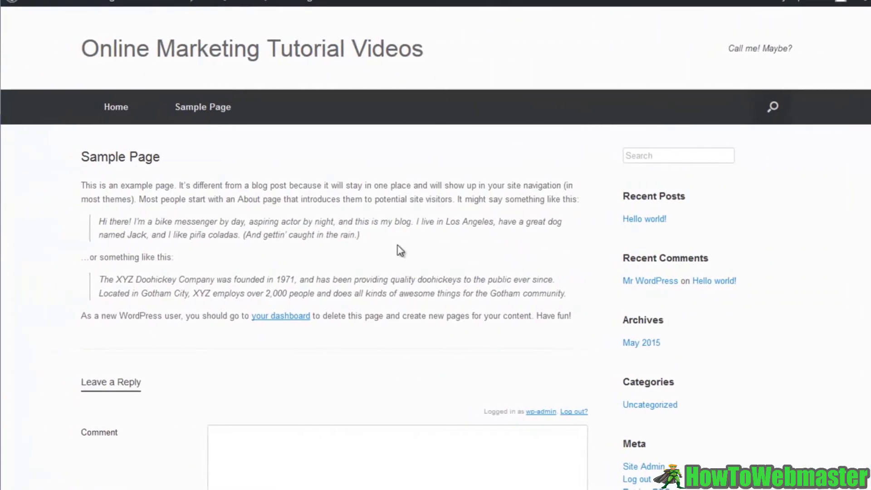
{"action": "left_click", "coordinate": [237, 63]}
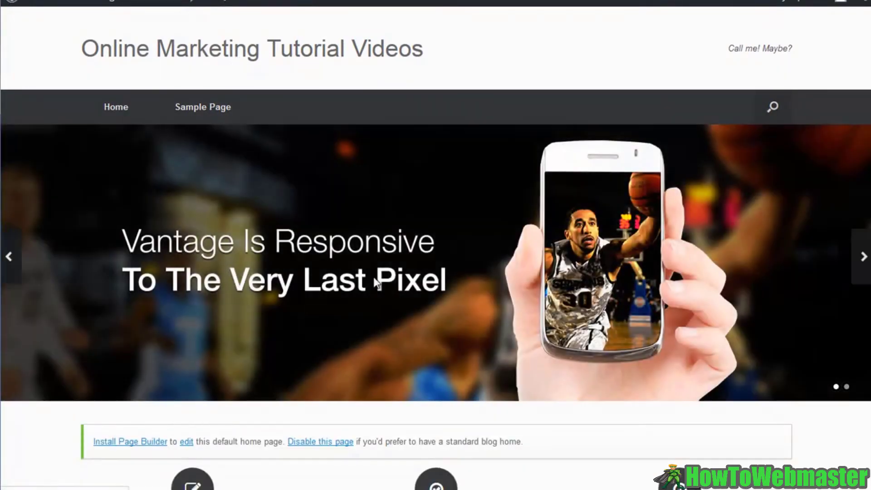
{"action": "scroll", "coordinate": [397, 272], "scroll_direction": "down", "scroll_amount": 8}
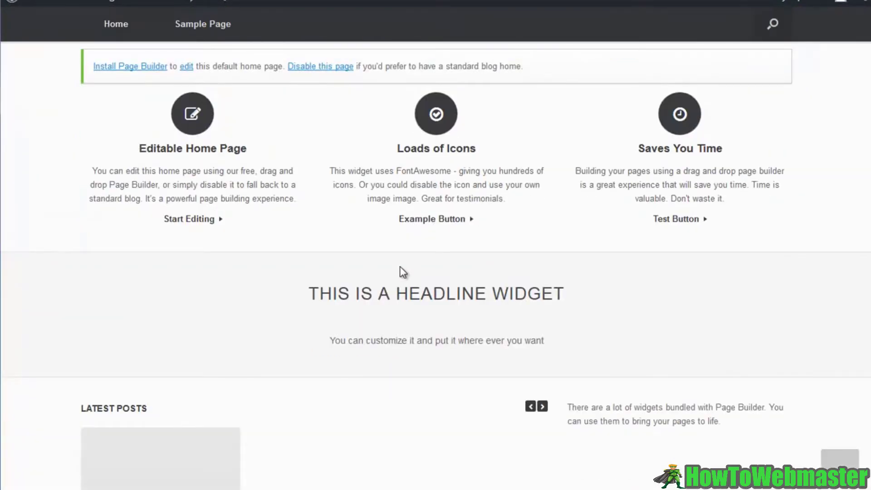
{"action": "scroll", "coordinate": [403, 272], "scroll_direction": "up", "scroll_amount": 2}
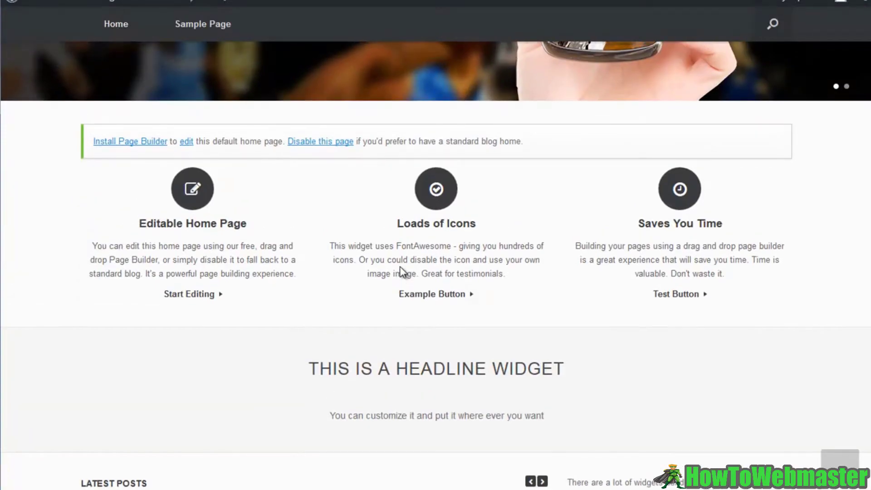
{"action": "scroll", "coordinate": [404, 270], "scroll_direction": "up", "scroll_amount": 8}
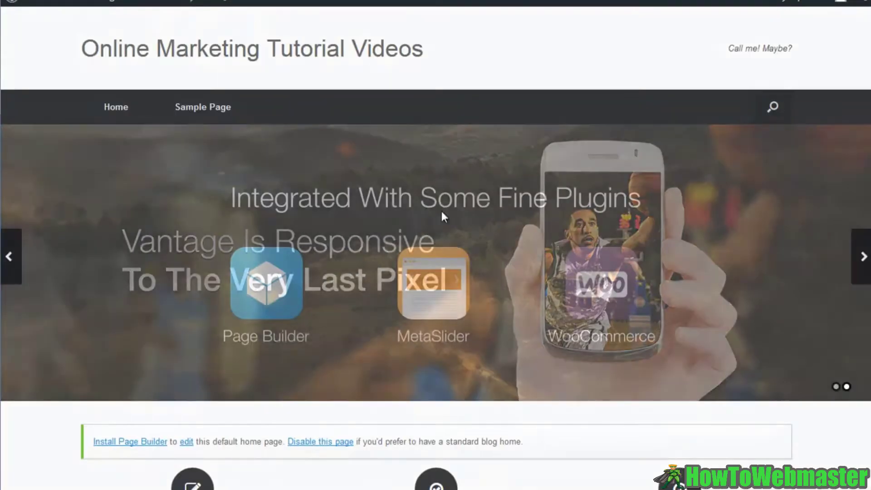
In Vantage Theme Settings, start a logo upload and browse to the Important Folders directory
{"action": "key", "text": "alt+Left"}
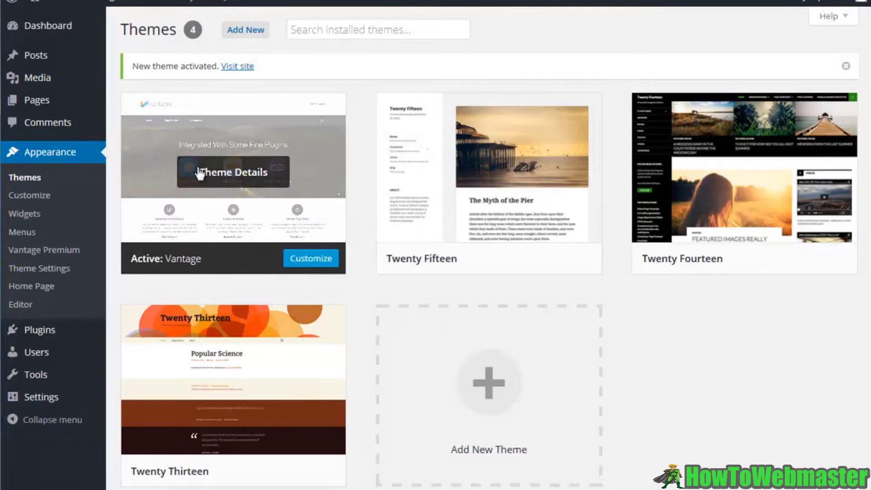
{"action": "left_click", "coordinate": [42, 269]}
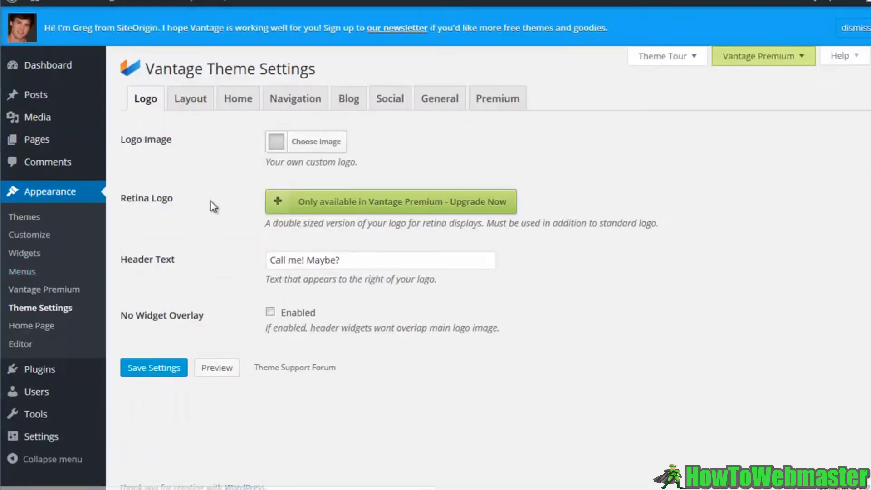
{"action": "left_click", "coordinate": [313, 141]}
{"action": "left_click", "coordinate": [455, 248]}
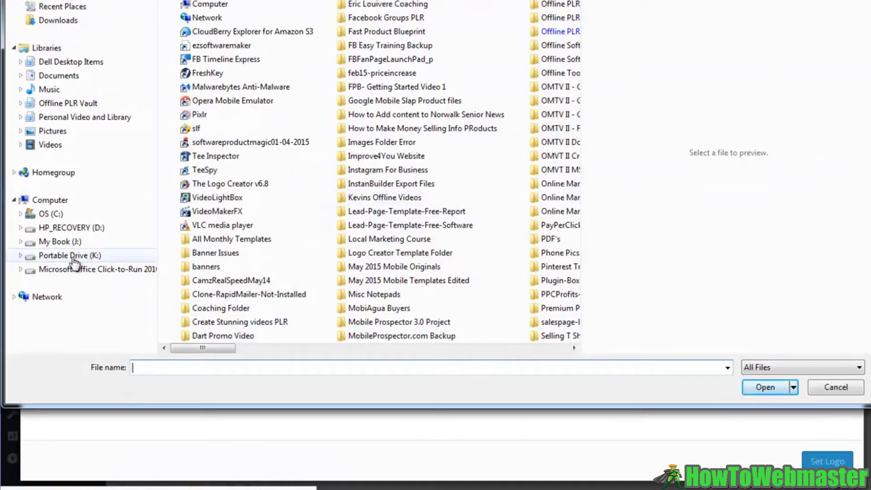
{"action": "left_click", "coordinate": [71, 255]}
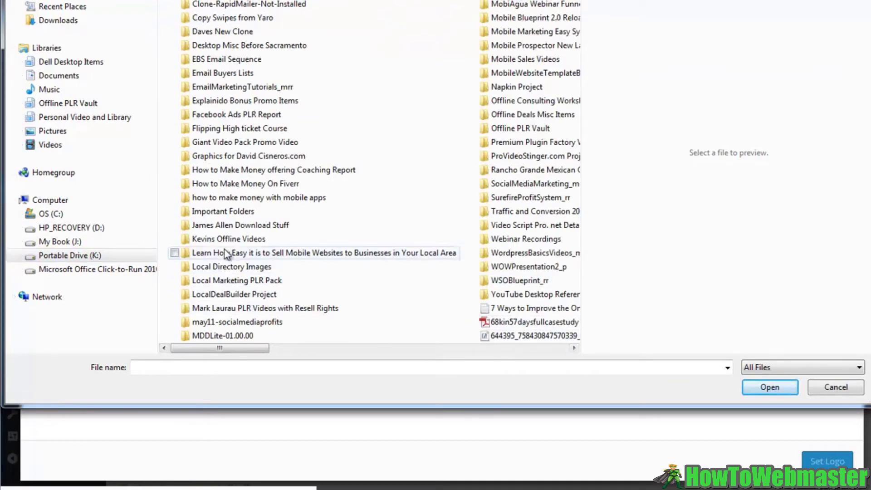
{"action": "left_click", "coordinate": [227, 213]}
{"action": "double_click", "coordinate": [226, 213]}
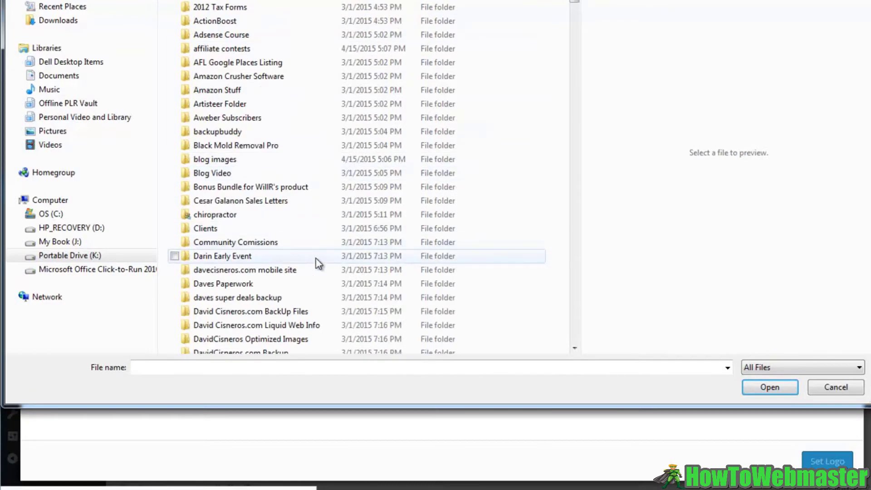
{"action": "scroll", "coordinate": [318, 263], "scroll_direction": "down", "scroll_amount": 4}
{"action": "scroll", "coordinate": [319, 264], "scroll_direction": "down", "scroll_amount": 11}
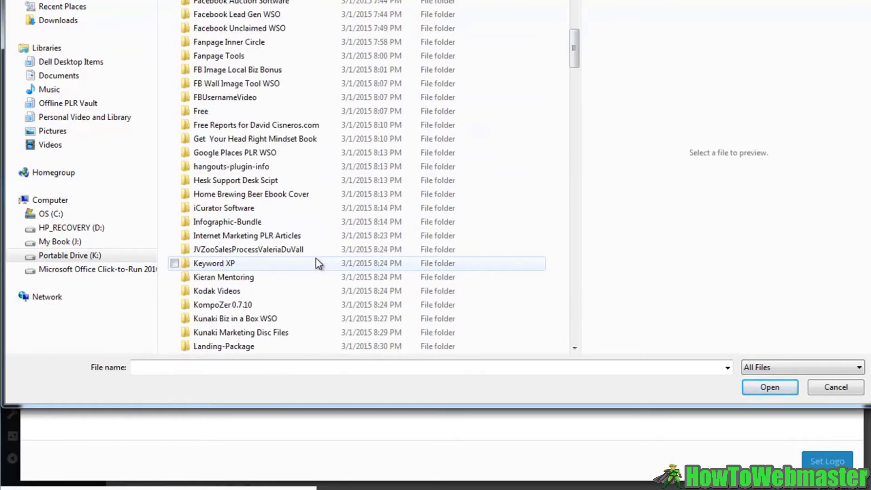
{"action": "scroll", "coordinate": [228, 290], "scroll_direction": "down", "scroll_amount": 4}
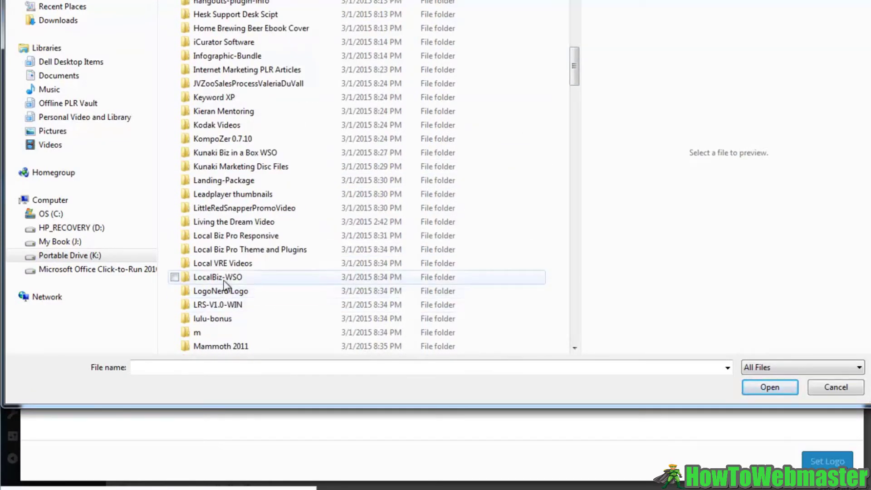
Upload the full-size PNG from LogoNerd Logo, set it as logo, and save settings
{"action": "double_click", "coordinate": [225, 290]}
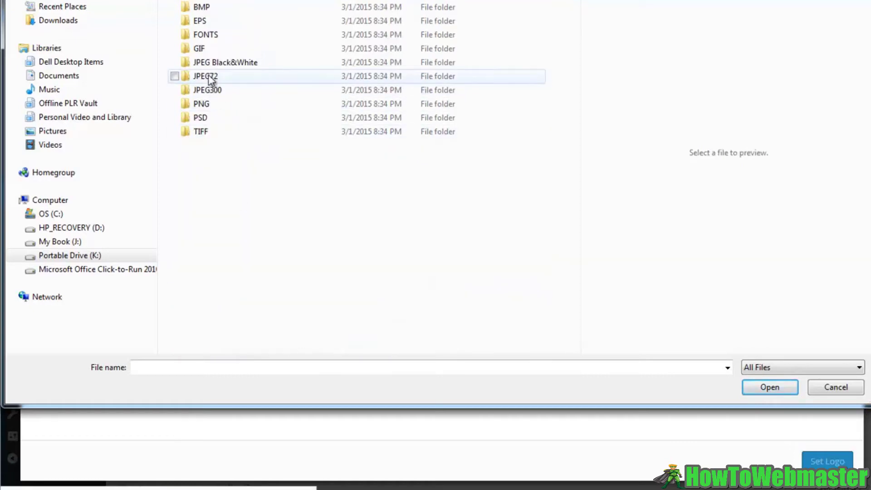
{"action": "double_click", "coordinate": [206, 107]}
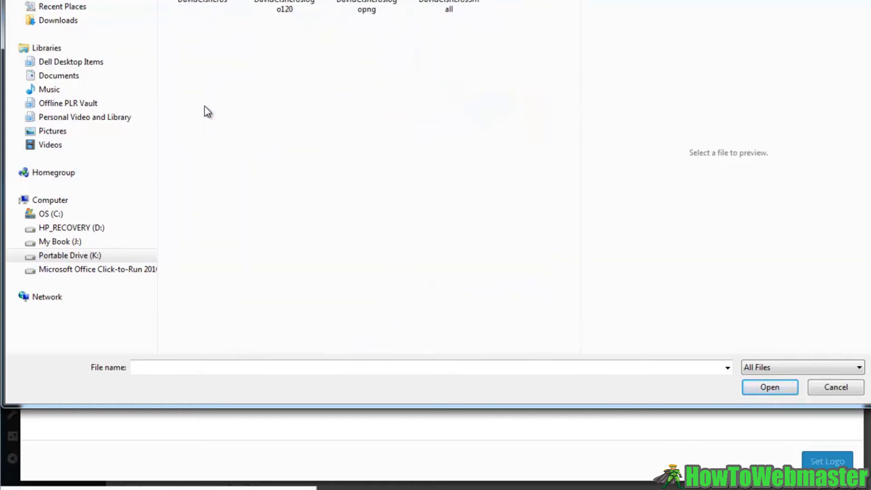
{"action": "left_click", "coordinate": [447, 7]}
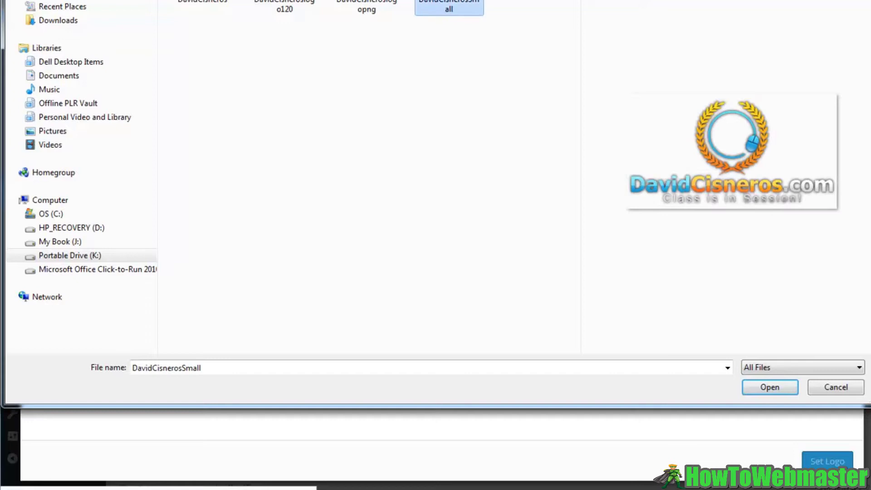
{"action": "left_click", "coordinate": [202, 2]}
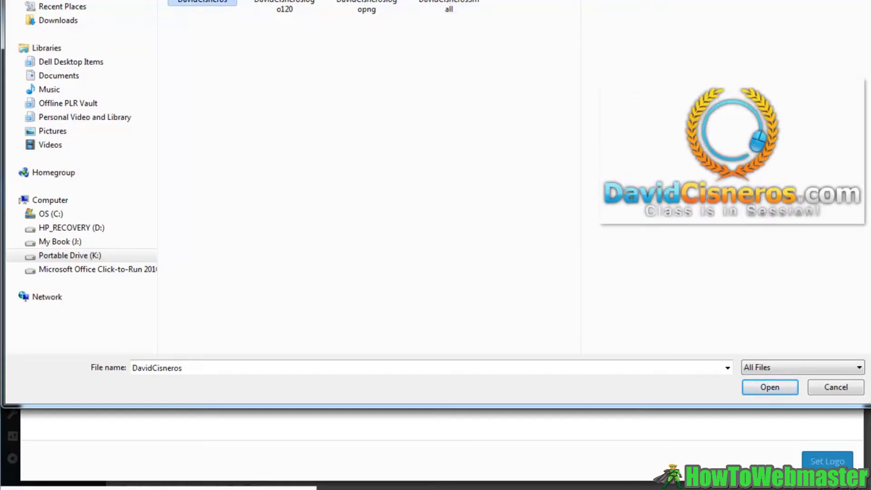
{"action": "left_click", "coordinate": [768, 388]}
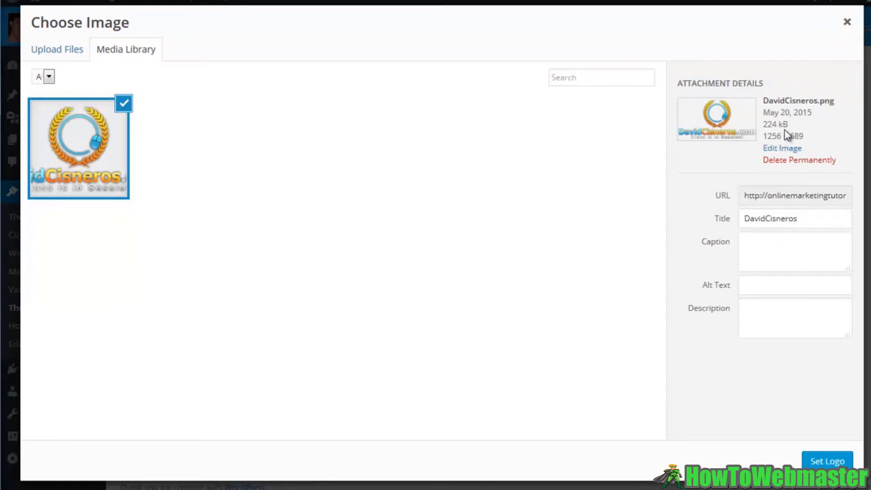
{"action": "left_click", "coordinate": [825, 462]}
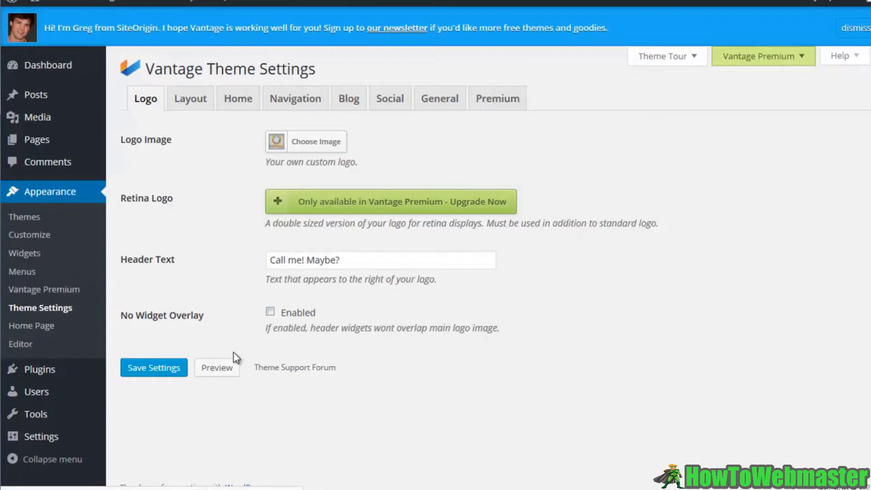
{"action": "left_click", "coordinate": [168, 375]}
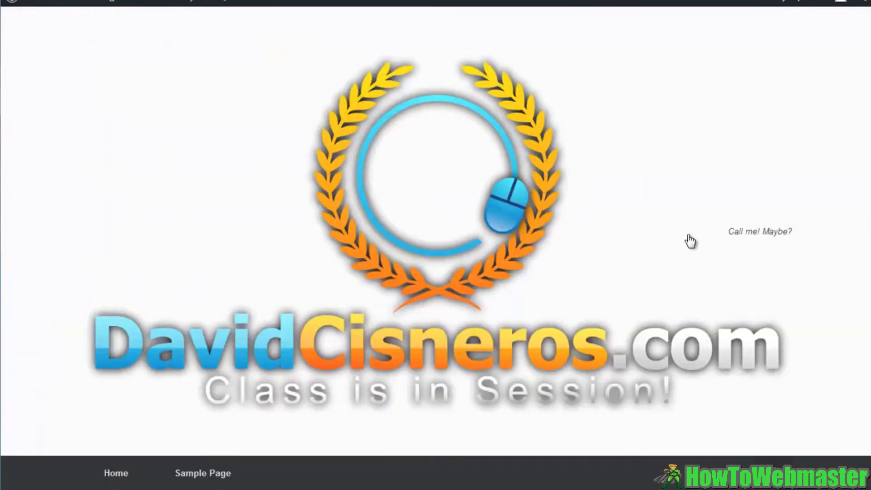
{"action": "scroll", "coordinate": [712, 276], "scroll_direction": "down", "scroll_amount": 6}
{"action": "scroll", "coordinate": [714, 270], "scroll_direction": "up", "scroll_amount": 6}
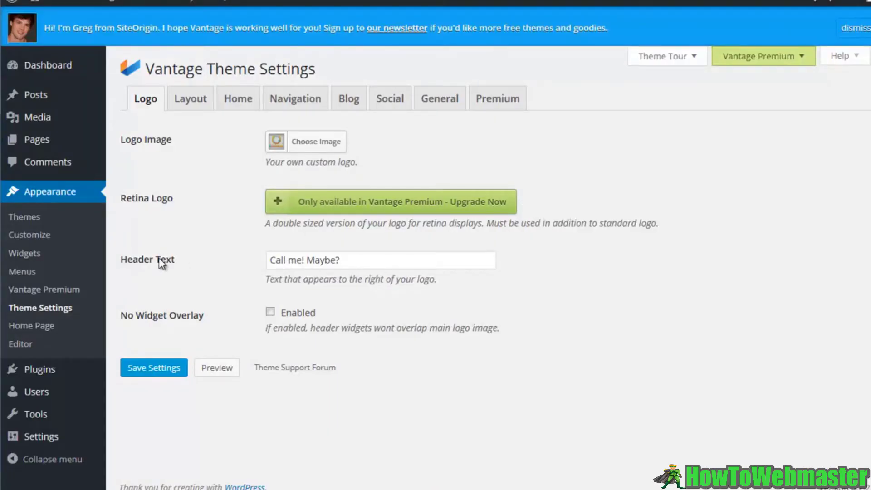
Replace the header text with 'Class is in Session!' and save the settings
{"action": "left_click_drag", "start_coordinate": [344, 259], "coordinate": [243, 255]}
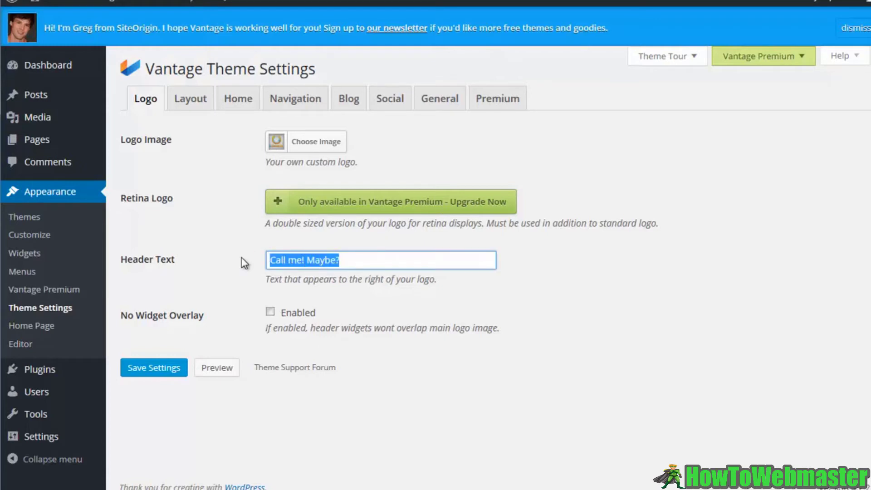
{"action": "type", "text": "Class is in Session!"}
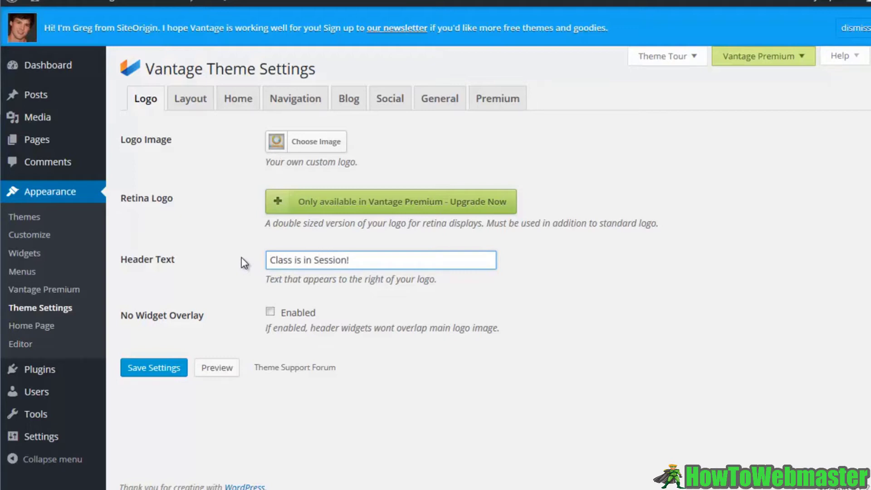
{"action": "left_click", "coordinate": [163, 375]}
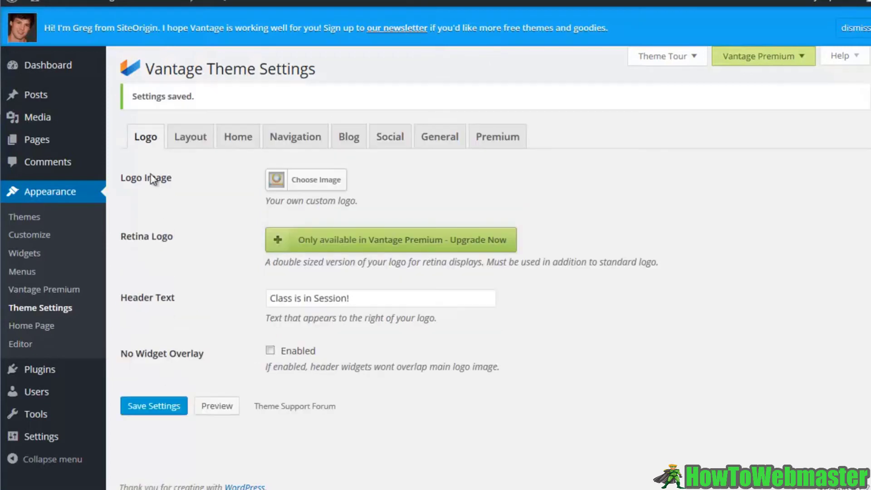
View the logo image's public attachment page from the Media Library
{"action": "left_click", "coordinate": [53, 123]}
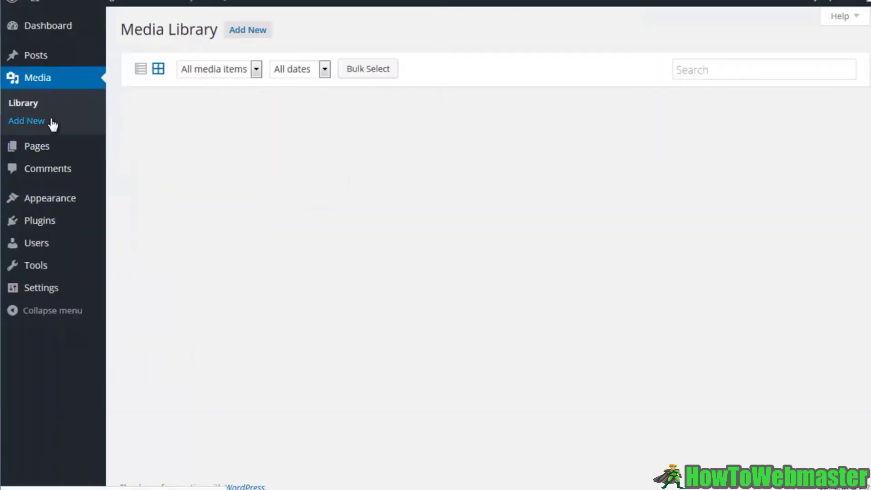
{"action": "left_click", "coordinate": [169, 149]}
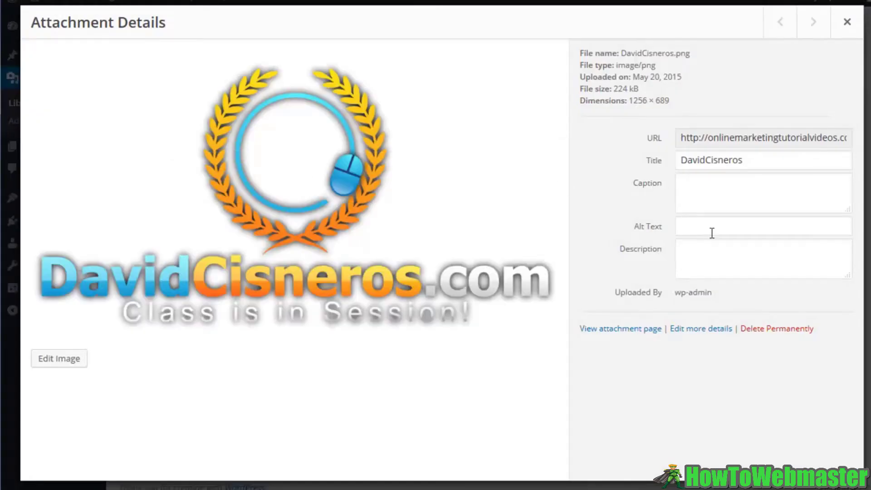
{"action": "left_click", "coordinate": [651, 330]}
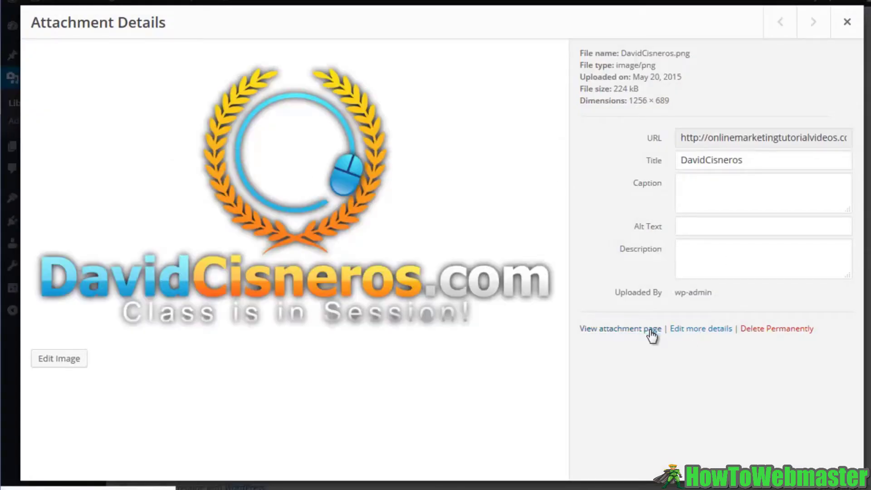
{"action": "scroll", "coordinate": [630, 325], "scroll_direction": "down", "scroll_amount": 5}
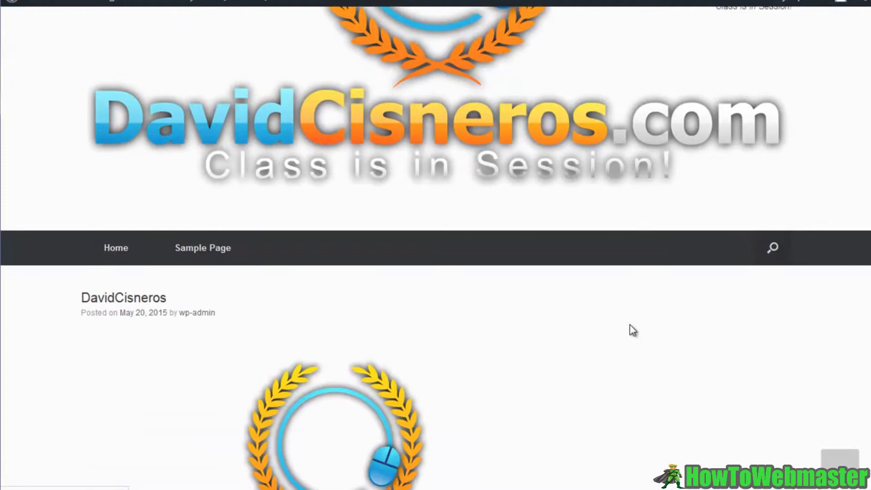
{"action": "scroll", "coordinate": [627, 323], "scroll_direction": "up", "scroll_amount": 5}
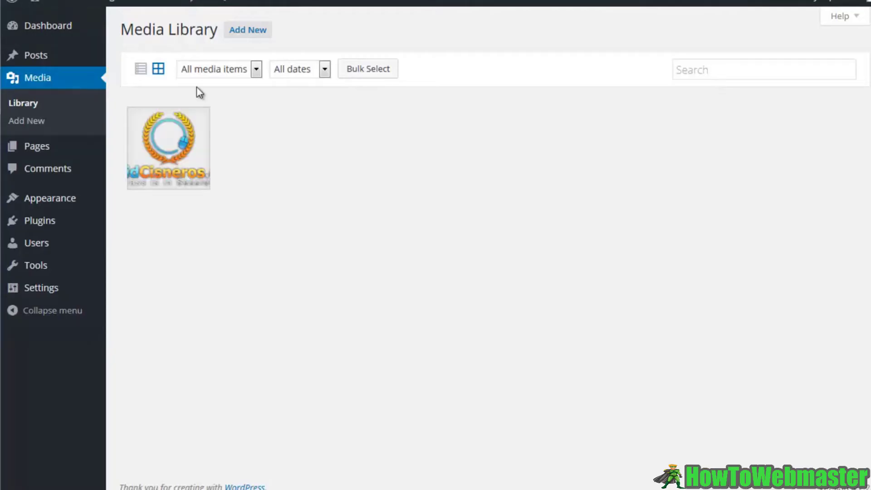
Open the DavidCisneros.png Edit Media page and highlight the 'Class is in Session!' tagline
{"action": "left_click", "coordinate": [195, 146]}
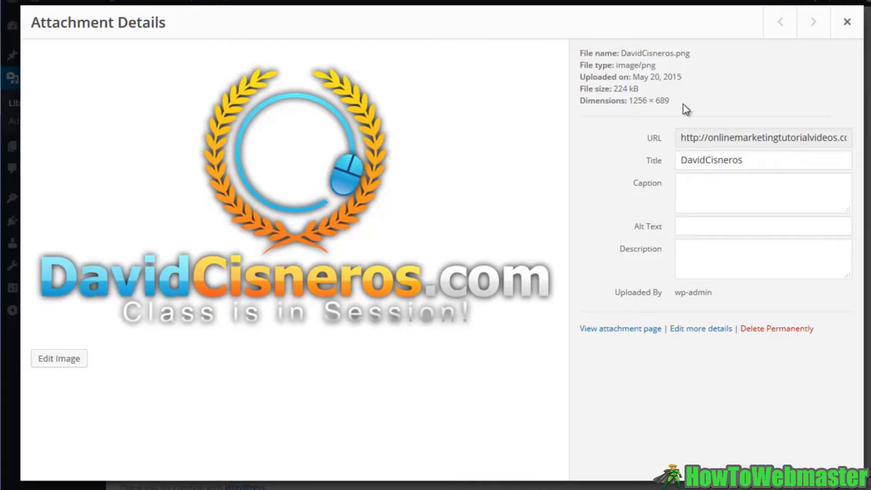
{"action": "left_click", "coordinate": [716, 331]}
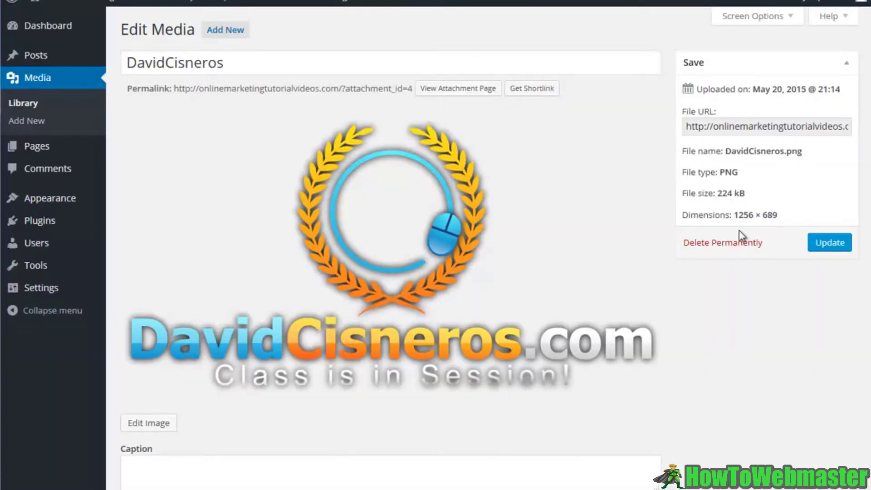
{"action": "scroll", "coordinate": [469, 269], "scroll_direction": "down", "scroll_amount": 5}
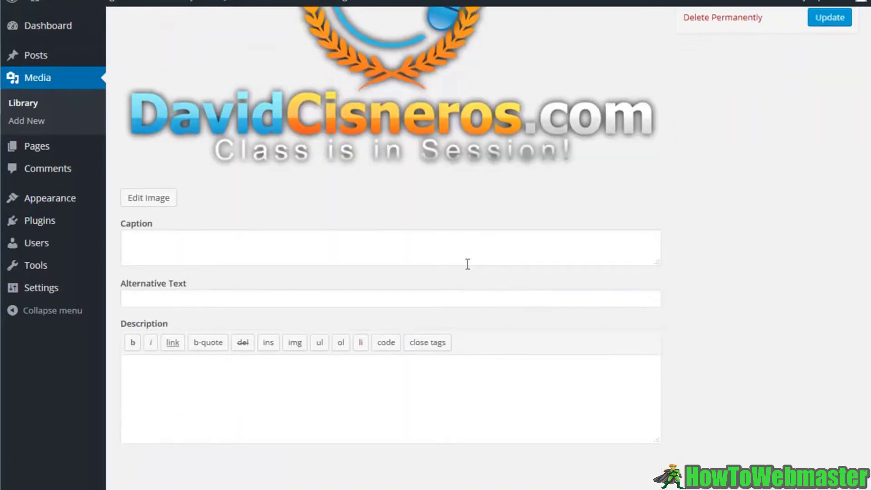
{"action": "scroll", "coordinate": [466, 264], "scroll_direction": "down", "scroll_amount": 1}
{"action": "scroll", "coordinate": [467, 270], "scroll_direction": "up", "scroll_amount": 6}
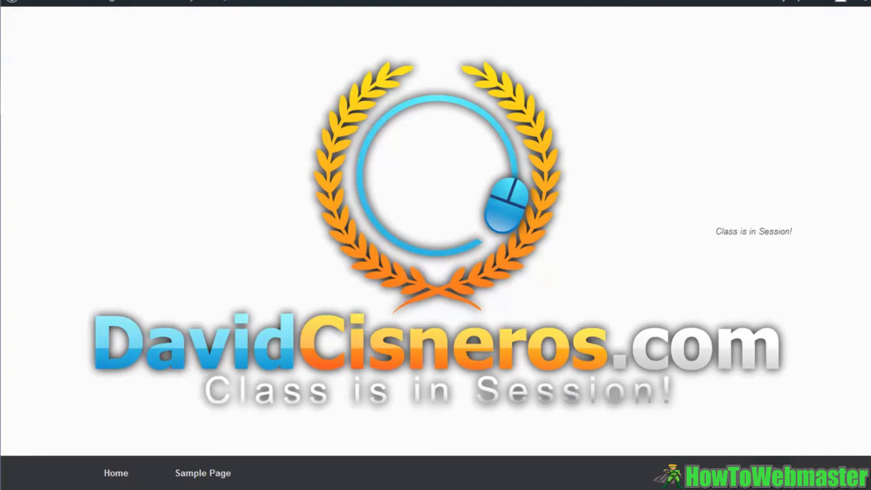
{"action": "left_click_drag", "start_coordinate": [716, 232], "coordinate": [793, 232]}
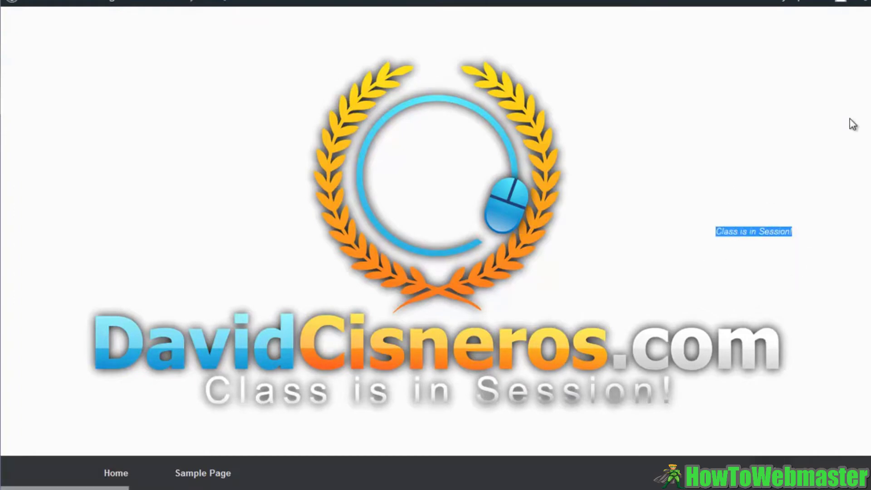
{"action": "scroll", "coordinate": [436, 245], "scroll_direction": "down", "scroll_amount": 10}
{"action": "scroll", "coordinate": [435, 245], "scroll_direction": "up", "scroll_amount": 10}
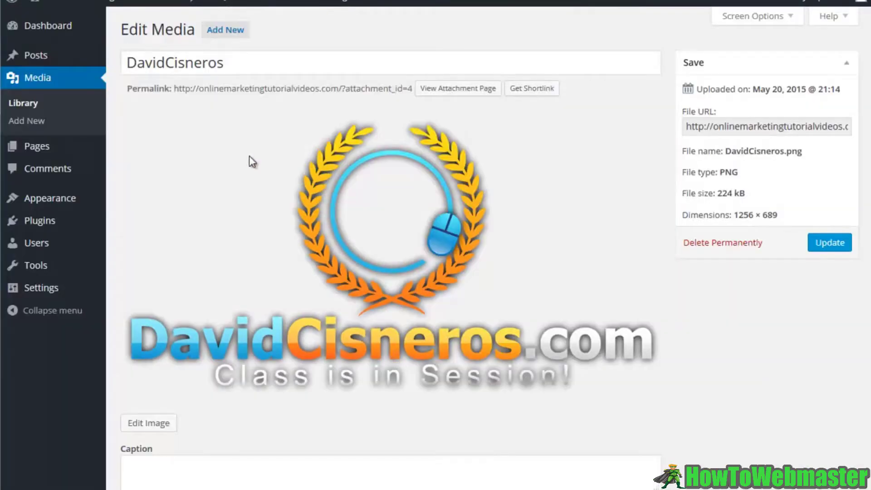
Open Vantage Theme Settings and review the Layout and Home slider tabs
{"action": "left_click", "coordinate": [54, 206]}
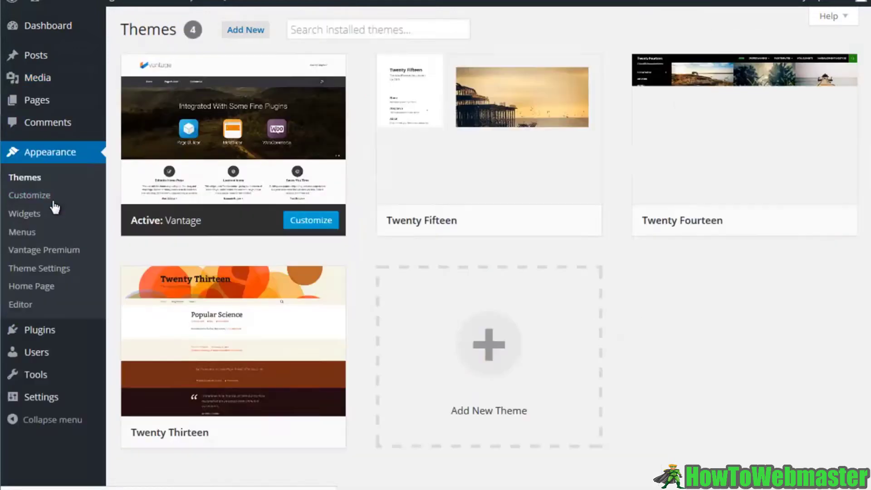
{"action": "left_click", "coordinate": [54, 271]}
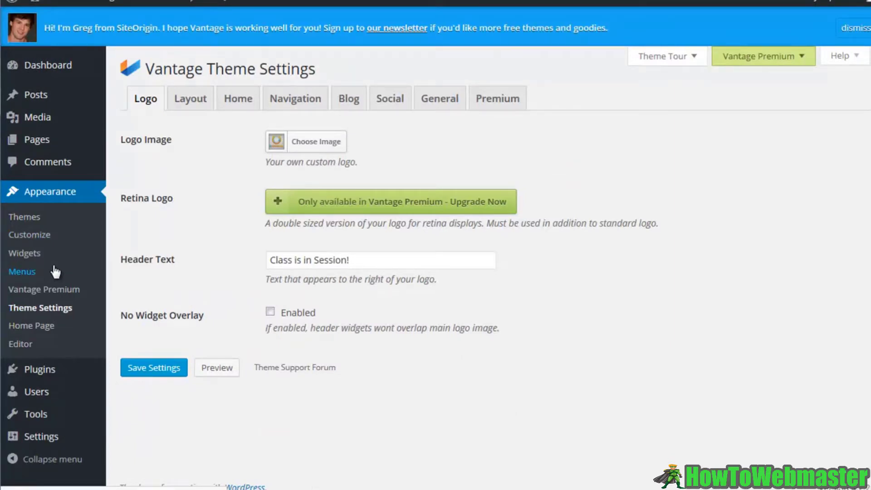
{"action": "mouse_move", "coordinate": [395, 211]}
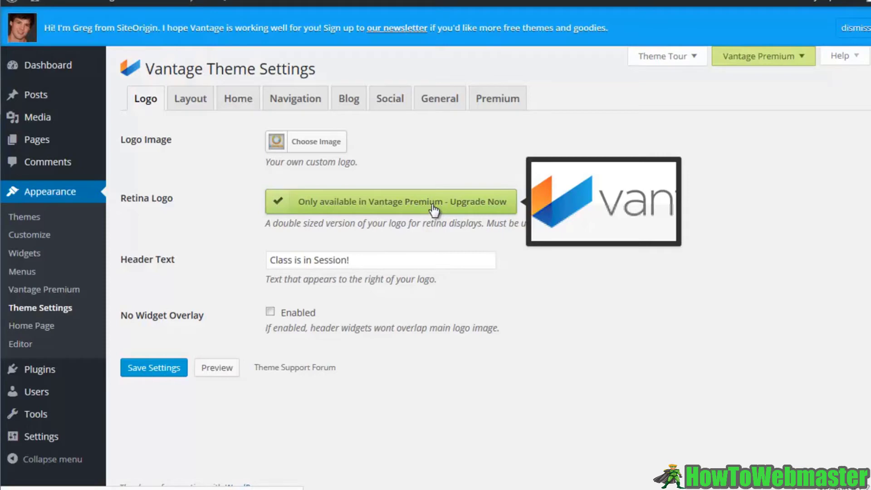
{"action": "left_click", "coordinate": [190, 97]}
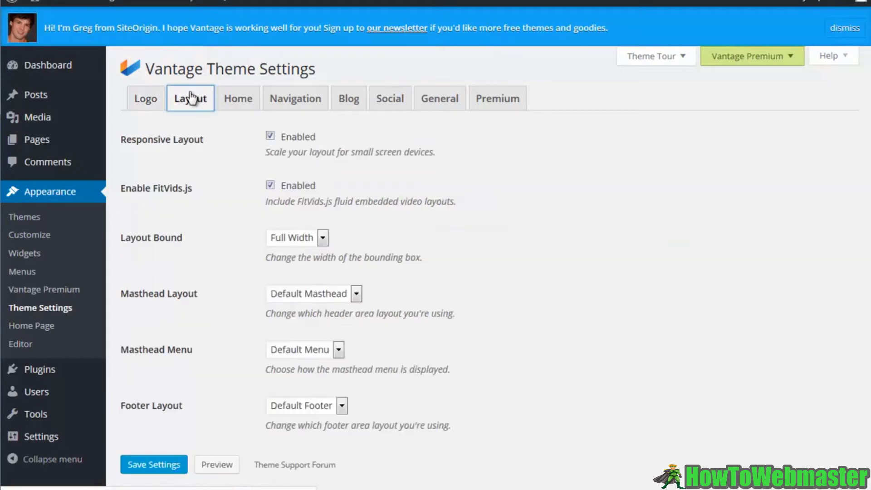
{"action": "left_click", "coordinate": [237, 97]}
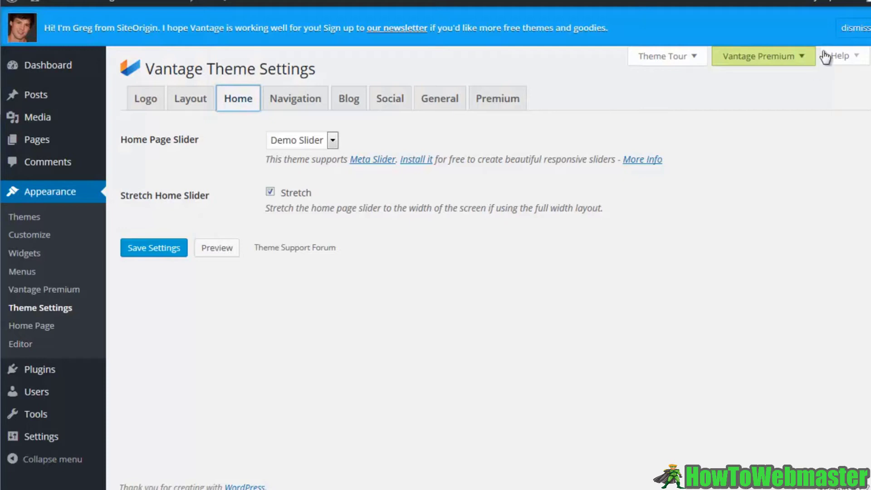
Check the Navigation tab and Premium upgrade page, then return to Logo settings and the Themes list
{"action": "left_click", "coordinate": [856, 28]}
{"action": "left_click", "coordinate": [298, 70]}
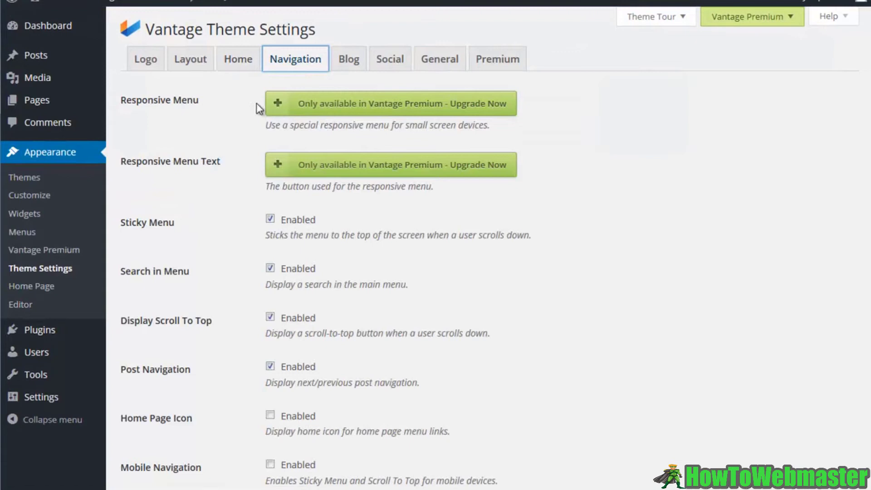
{"action": "mouse_move", "coordinate": [317, 109]}
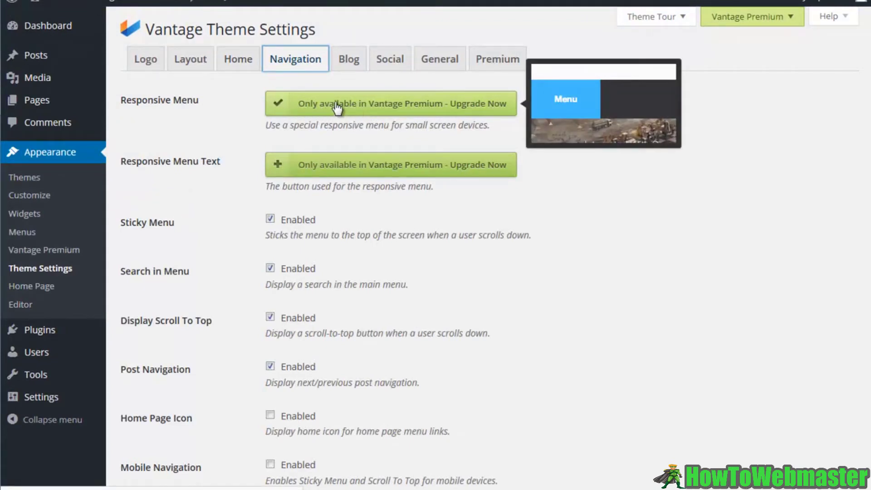
{"action": "left_click", "coordinate": [393, 108]}
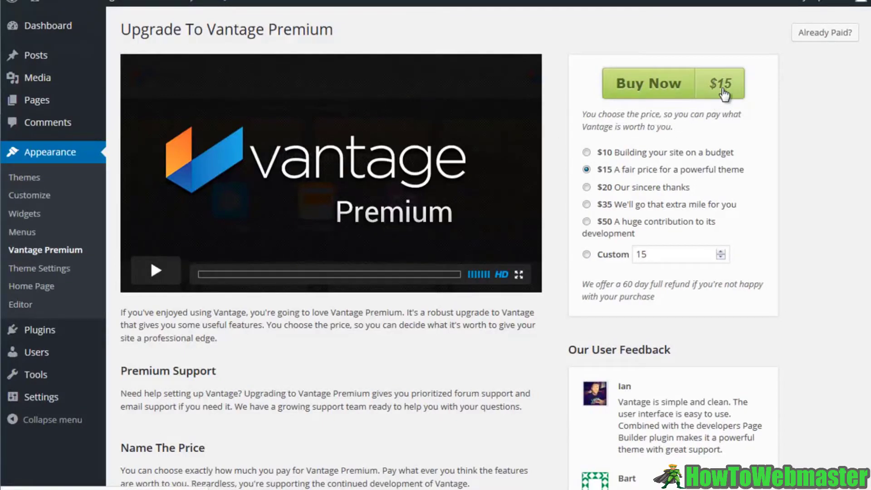
{"action": "left_click", "coordinate": [40, 271]}
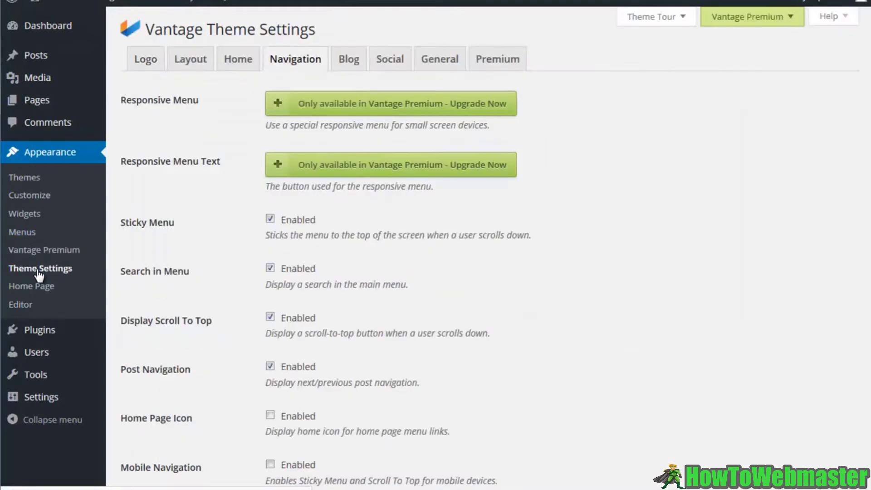
{"action": "left_click", "coordinate": [139, 58]}
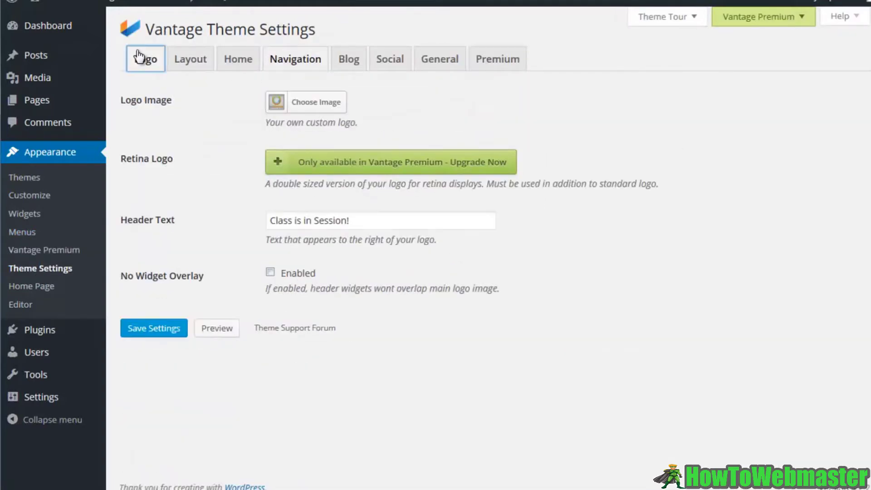
{"action": "left_click", "coordinate": [32, 180]}
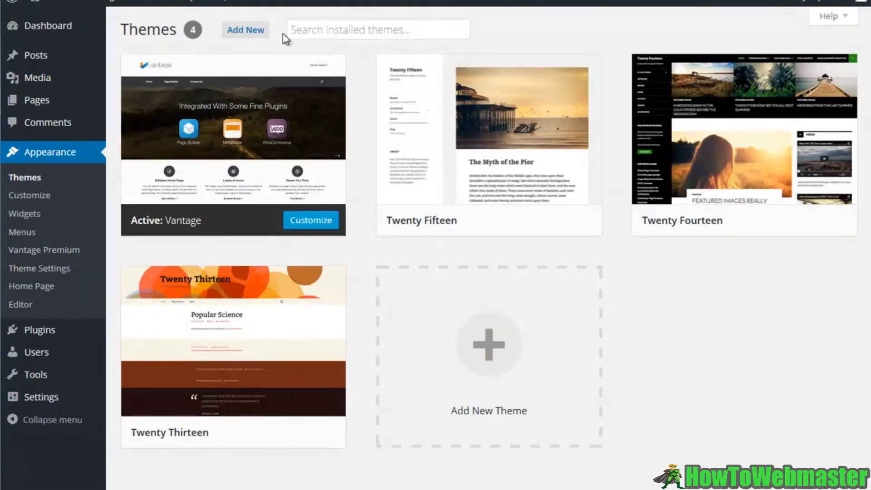
Install Customizr from the Popular themes list and activate it
{"action": "left_click", "coordinate": [253, 36]}
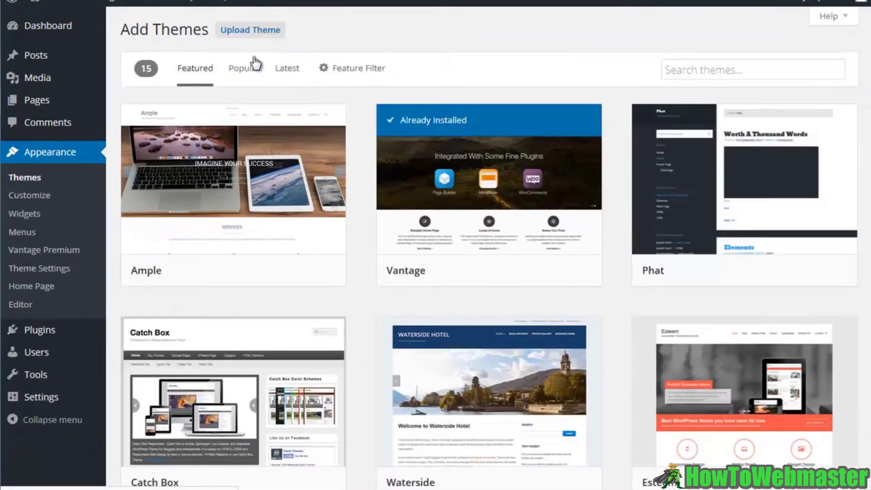
{"action": "left_click", "coordinate": [248, 69]}
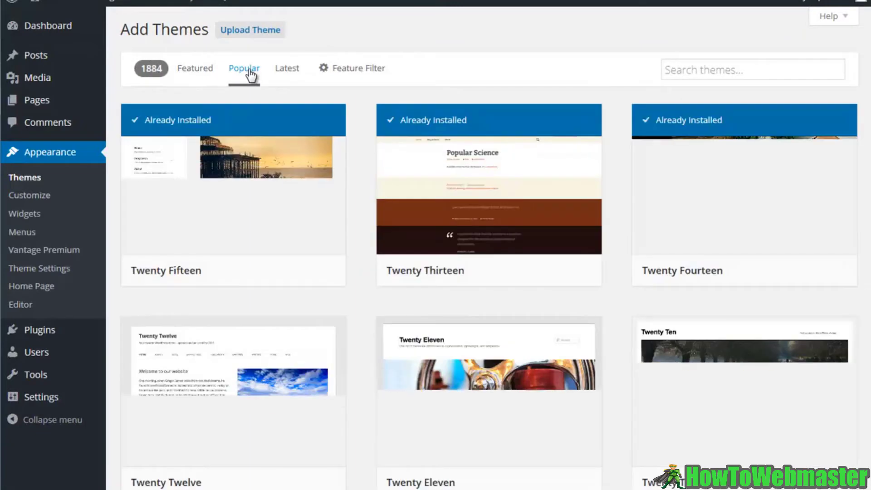
{"action": "scroll", "coordinate": [274, 161], "scroll_direction": "down", "scroll_amount": 8}
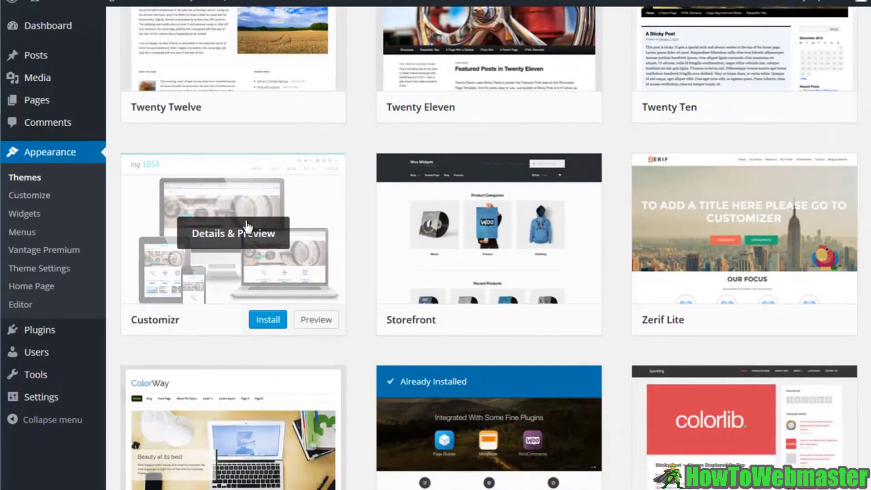
{"action": "left_click", "coordinate": [266, 321]}
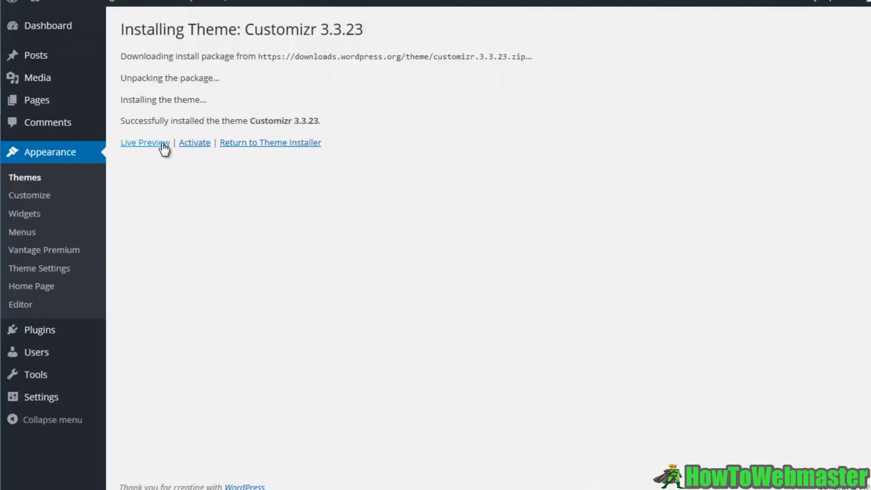
{"action": "left_click", "coordinate": [194, 143]}
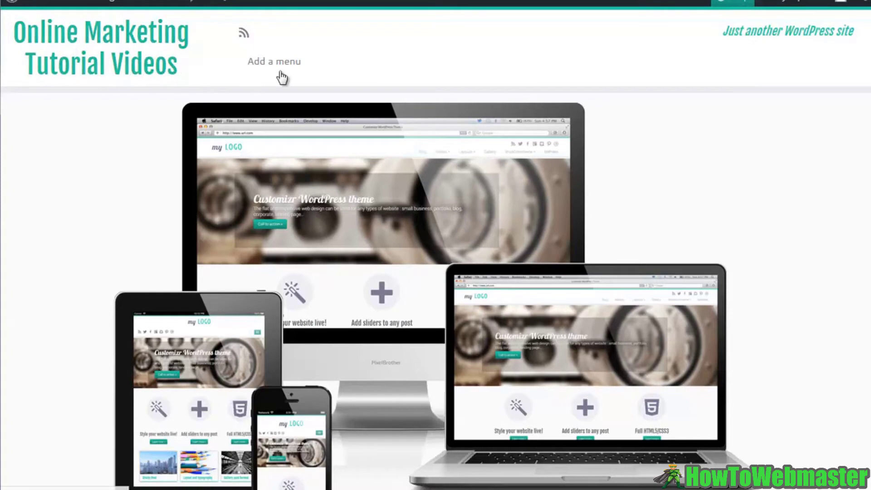
Scroll through the new Customizr front page, then narrow the browser to preview the mobile layout
{"action": "scroll", "coordinate": [358, 72], "scroll_direction": "down", "scroll_amount": 3}
{"action": "scroll", "coordinate": [358, 70], "scroll_direction": "down", "scroll_amount": 5}
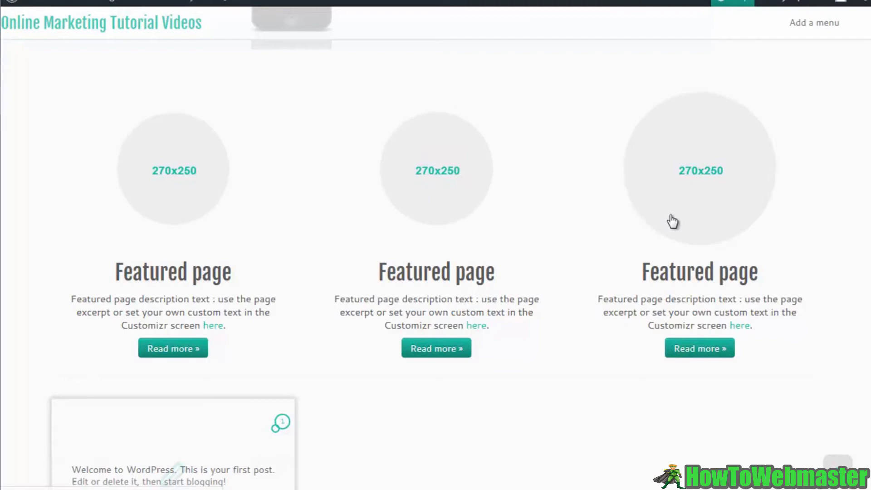
{"action": "scroll", "coordinate": [672, 221], "scroll_direction": "down", "scroll_amount": 5}
{"action": "left_click_drag", "start_coordinate": [869, 219], "coordinate": [821, 240]}
{"action": "scroll", "coordinate": [821, 244], "scroll_direction": "down", "scroll_amount": 4}
{"action": "scroll", "coordinate": [822, 244], "scroll_direction": "down", "scroll_amount": 2}
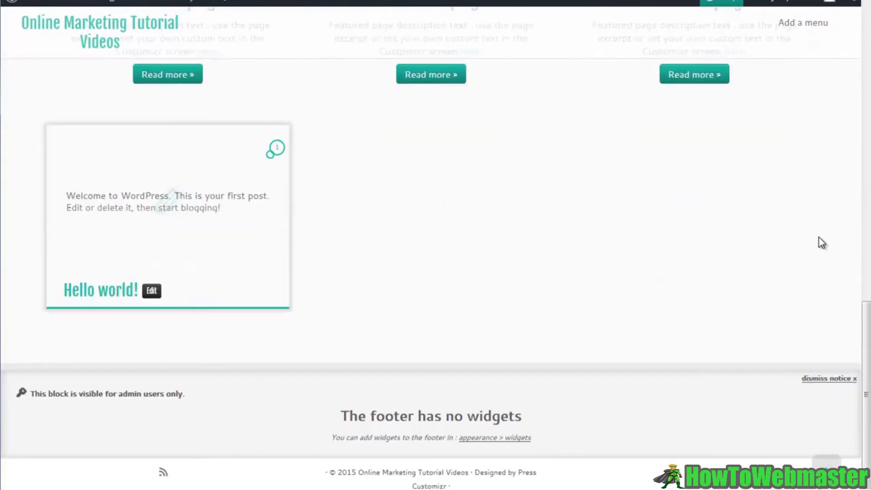
{"action": "scroll", "coordinate": [819, 242], "scroll_direction": "up", "scroll_amount": 15}
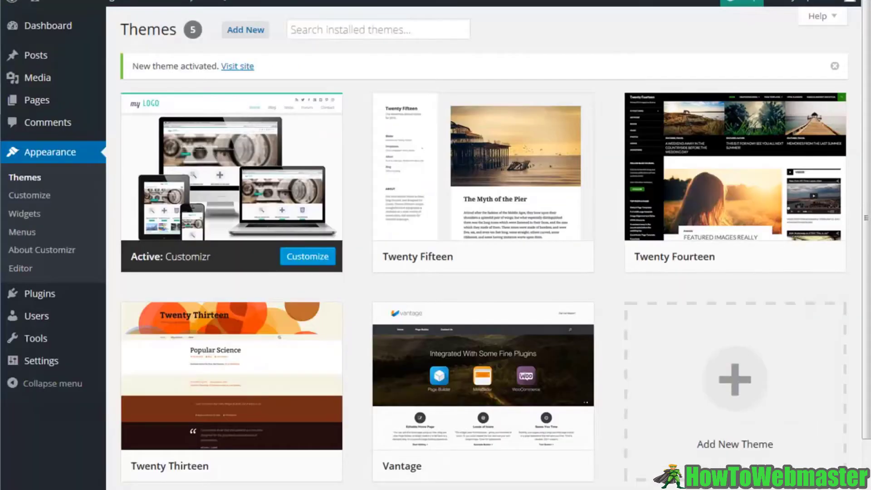
Visit the About Customizr page and the Menus editor, look at the Customizer's Header options, then return to Menus
{"action": "left_click", "coordinate": [47, 254]}
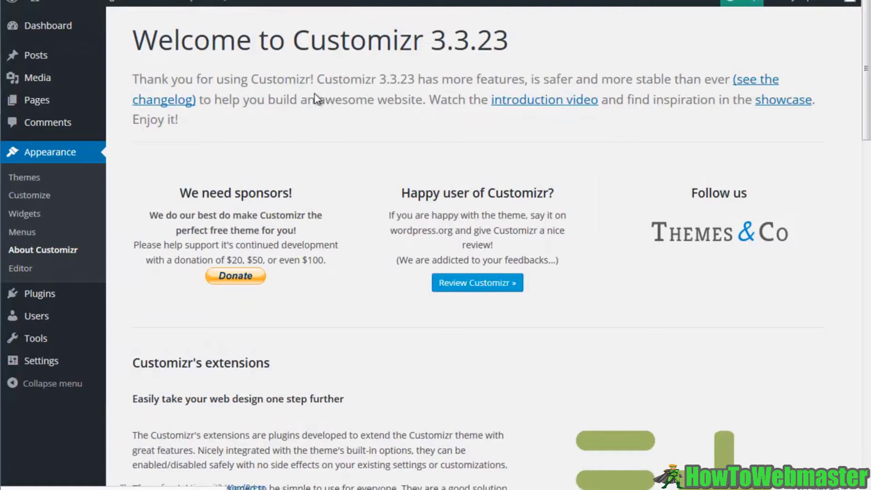
{"action": "left_click", "coordinate": [24, 233]}
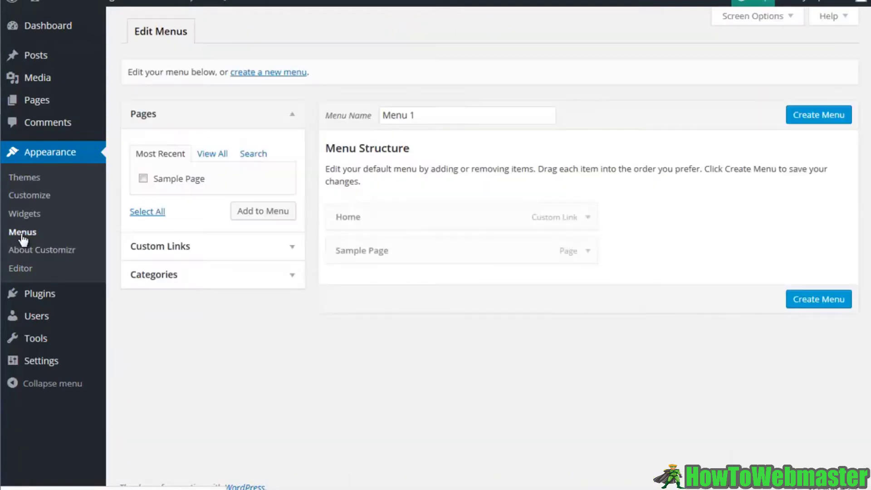
{"action": "left_click", "coordinate": [30, 199]}
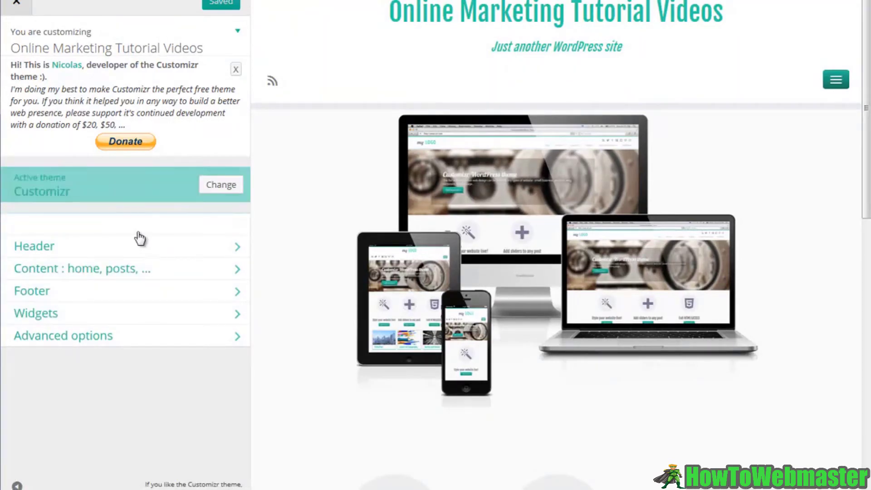
{"action": "left_click", "coordinate": [129, 248]}
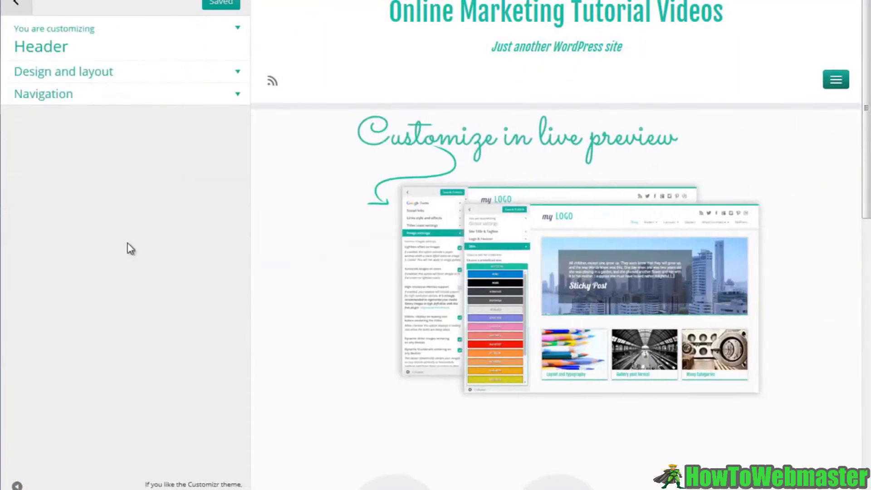
{"action": "left_click", "coordinate": [17, 5]}
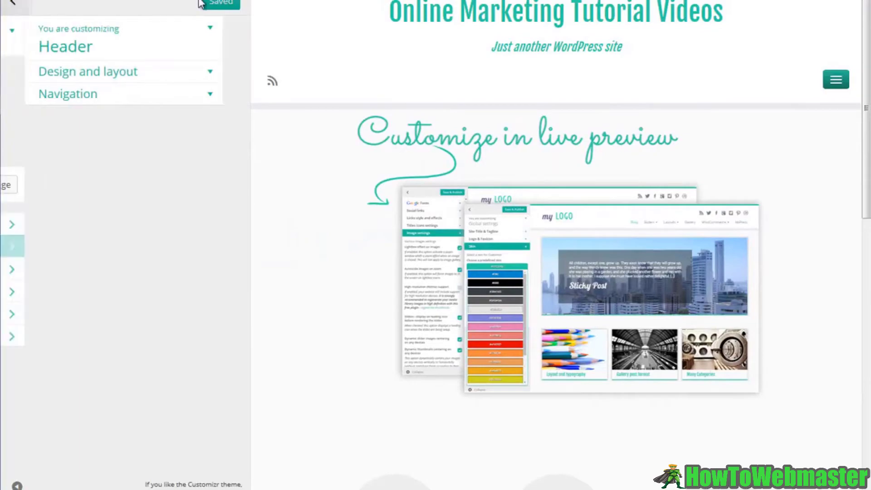
{"action": "left_click", "coordinate": [17, 5]}
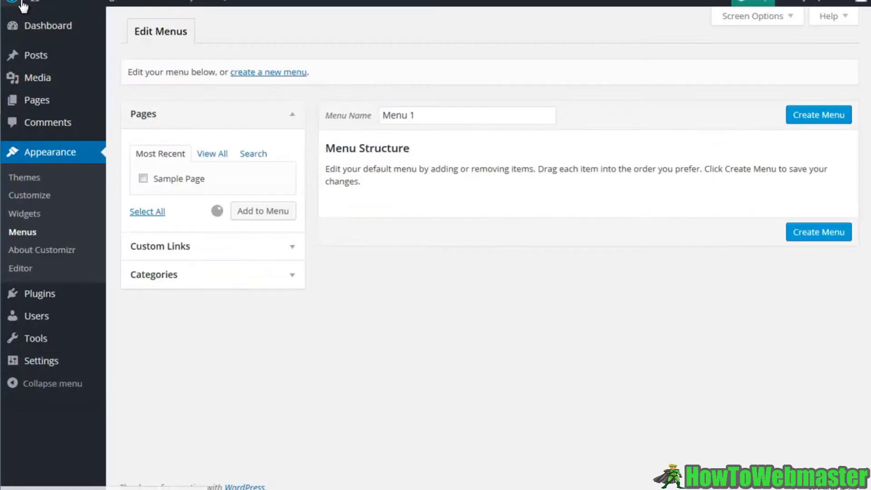
{"action": "mouse_move", "coordinate": [23, 9]}
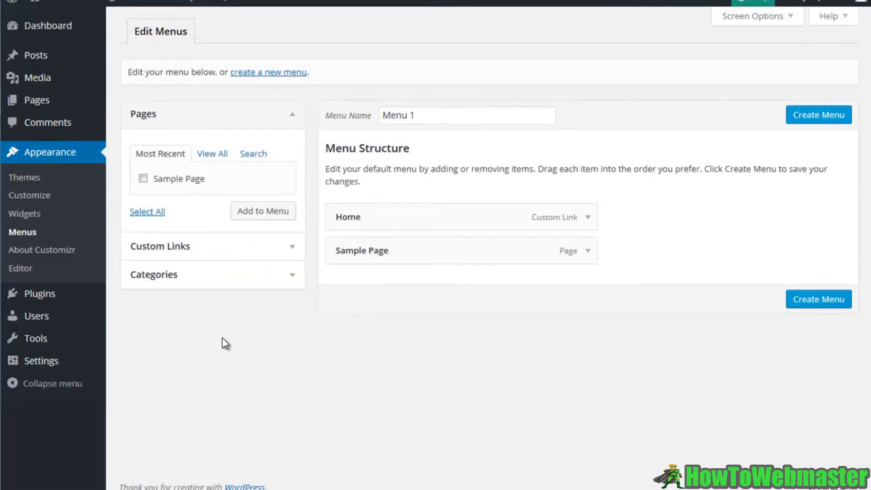
In General Settings, replace the tagline with 'Step by Step Tutorials on How to Get Your Online Business Started!'
{"action": "left_click", "coordinate": [64, 367]}
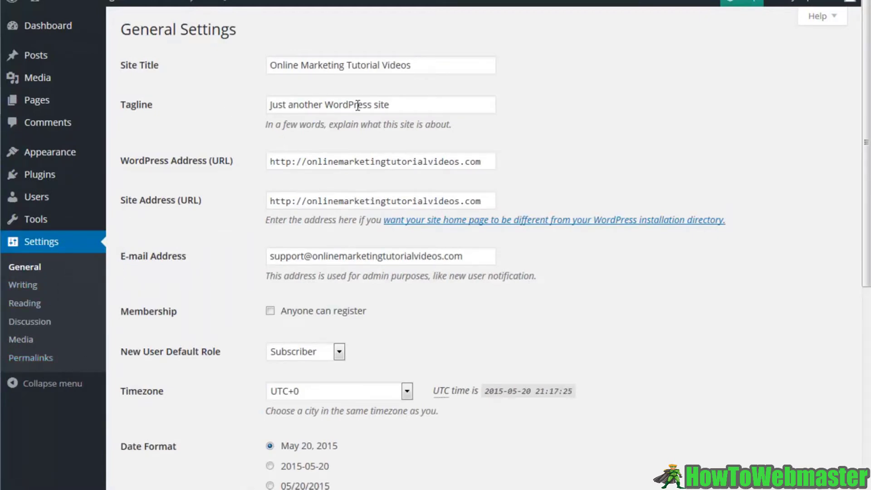
{"action": "left_click_drag", "start_coordinate": [405, 106], "coordinate": [243, 98]}
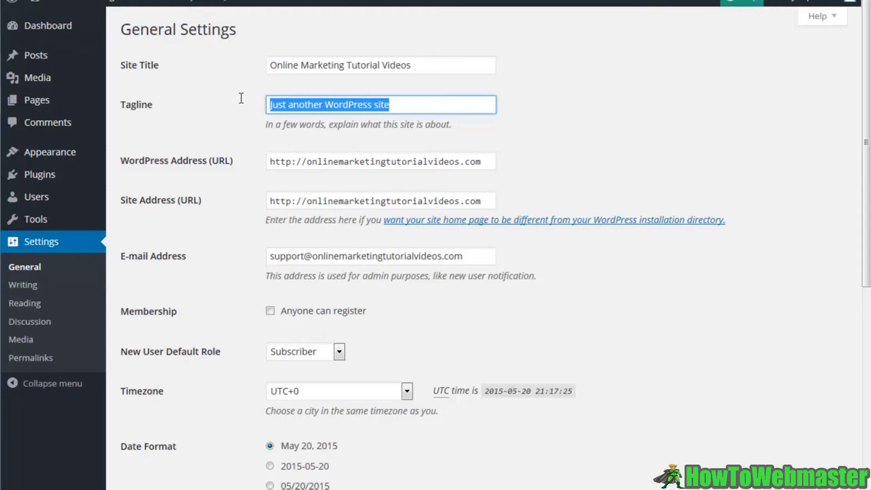
{"action": "type", "text": "St"}
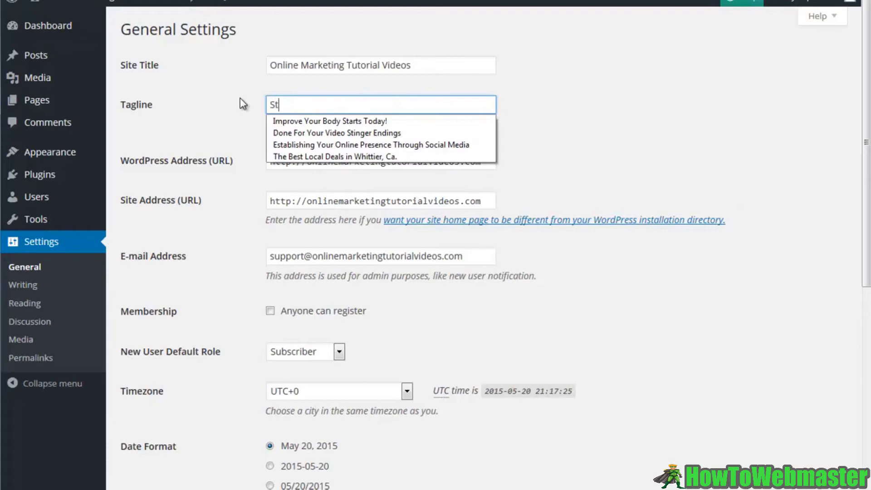
{"action": "type", "text": "ep "}
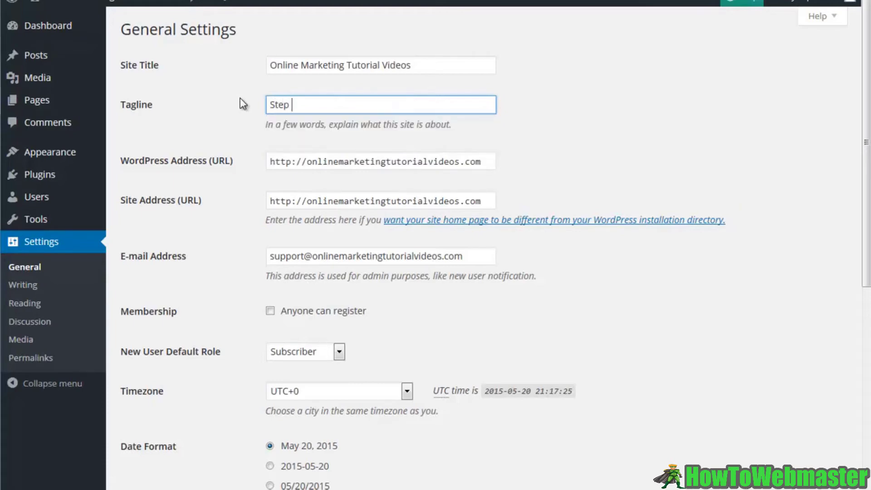
{"action": "type", "text": "by St"}
{"action": "type", "text": "ep Tuo"}
{"action": "type", "text": "orials"}
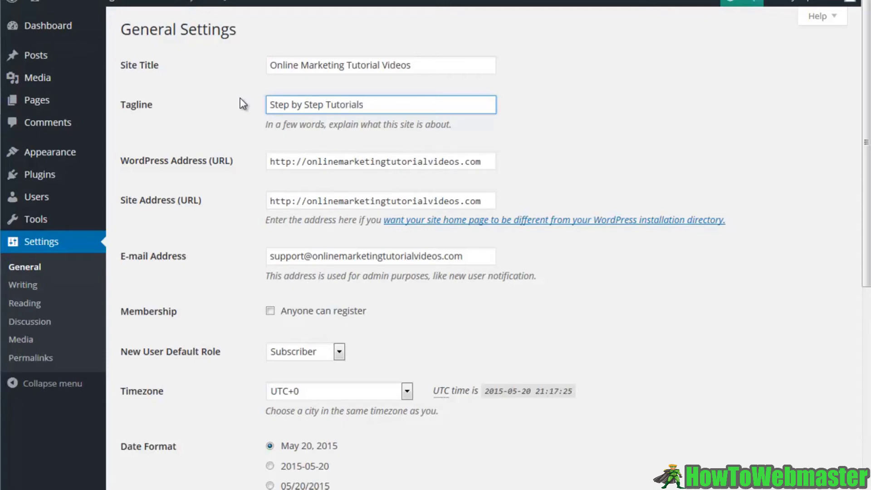
{"action": "type", "text": " on How to Get Your"}
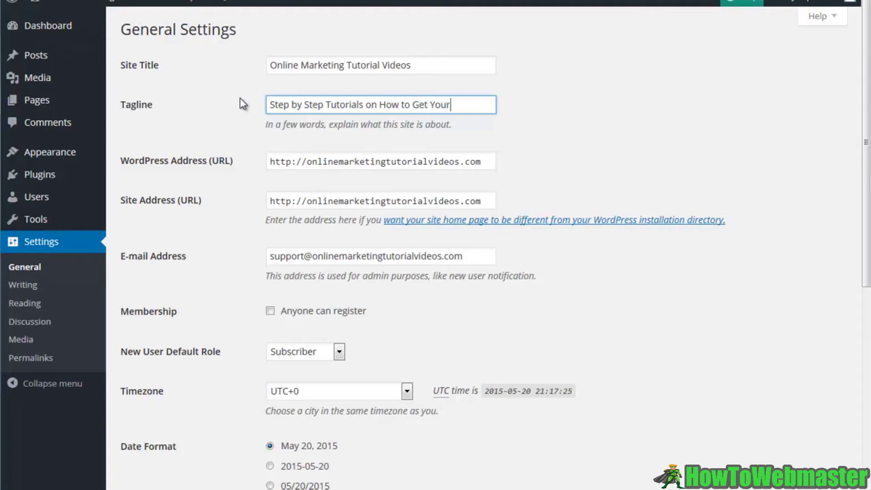
{"action": "type", "text": " Online Busines"}
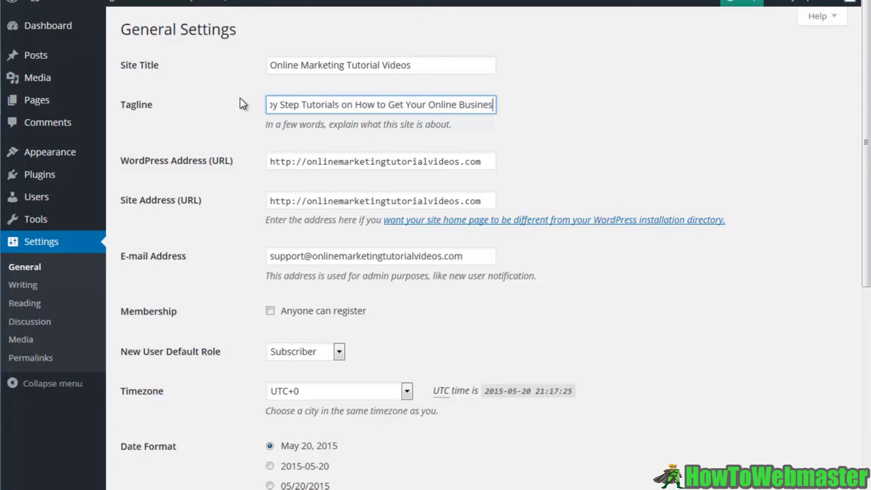
{"action": "type", "text": "s Started!"}
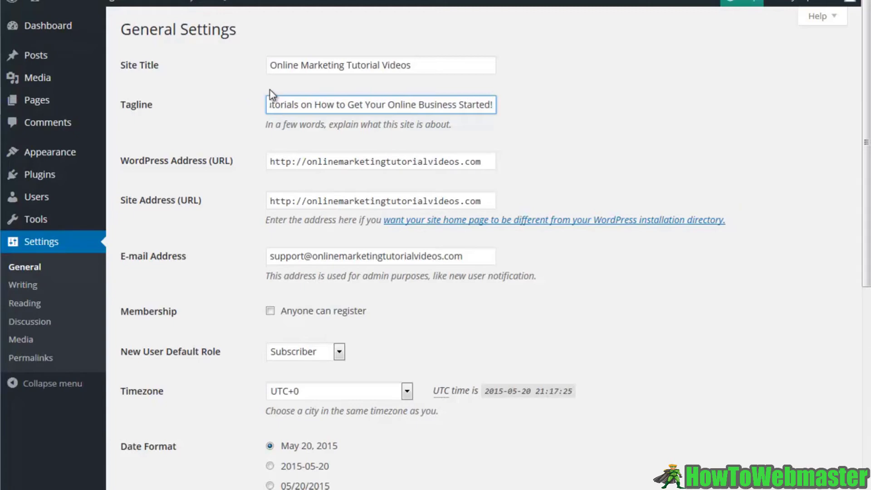
{"action": "left_click", "coordinate": [606, 136]}
Save the General Settings and confirm the new tagline appears in the live site header
{"action": "scroll", "coordinate": [606, 136], "scroll_direction": "down", "scroll_amount": 3}
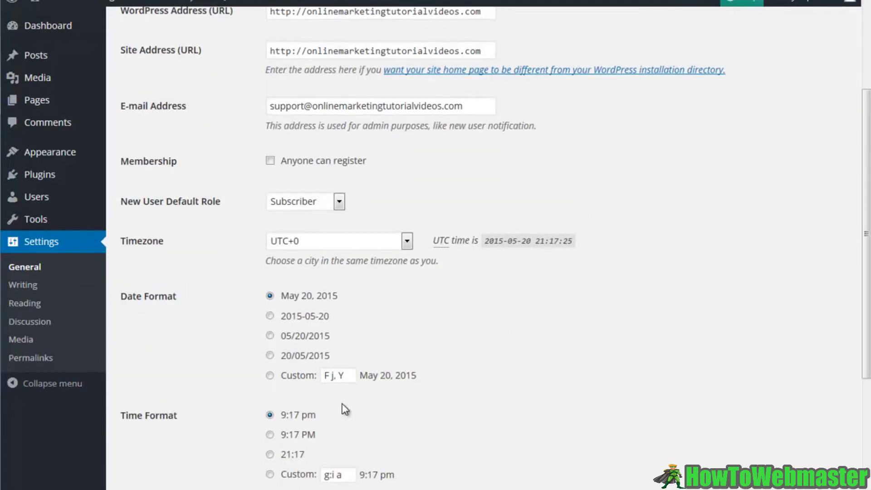
{"action": "scroll", "coordinate": [345, 409], "scroll_direction": "down", "scroll_amount": 3}
{"action": "left_click", "coordinate": [169, 465]}
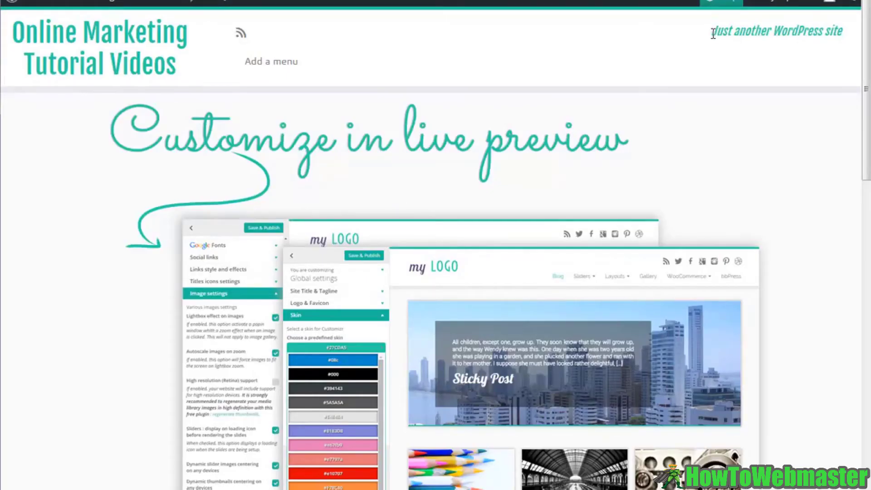
{"action": "left_click_drag", "start_coordinate": [713, 34], "coordinate": [846, 43]}
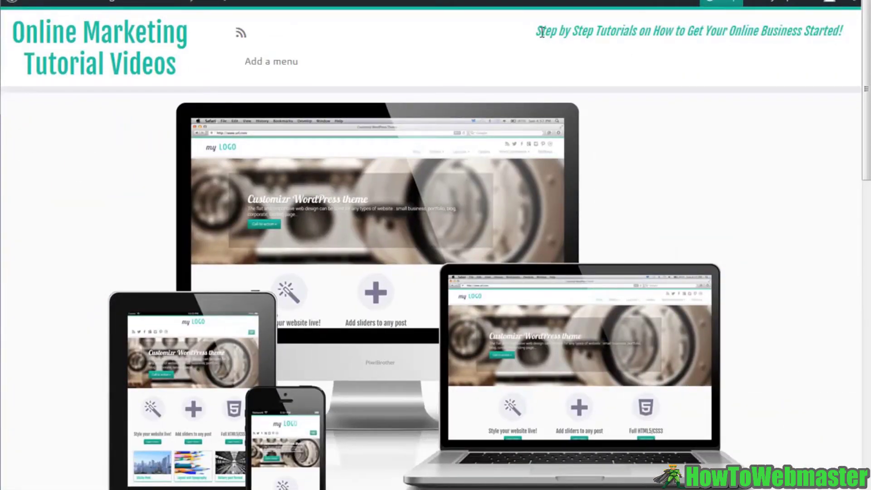
{"action": "left_click_drag", "start_coordinate": [541, 31], "coordinate": [747, 85]}
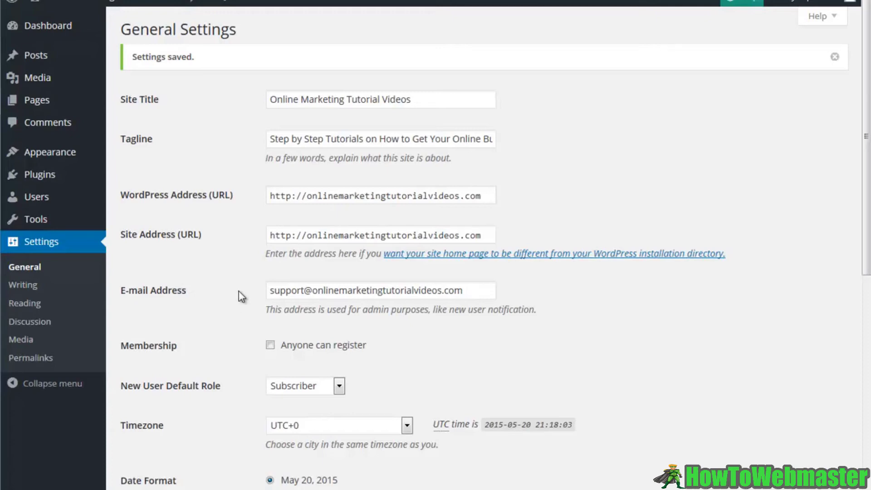
Look over the installed plugins list, then go to the Add Plugins page
{"action": "mouse_move", "coordinate": [45, 178]}
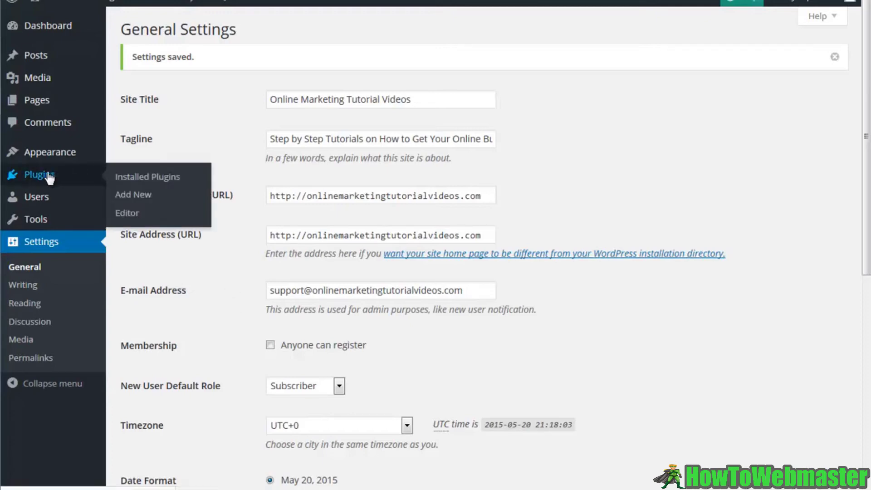
{"action": "left_click", "coordinate": [49, 177]}
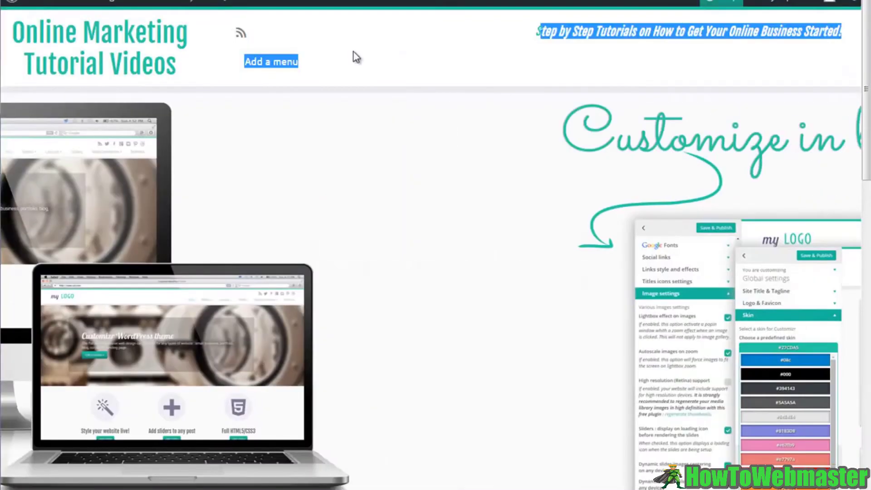
{"action": "scroll", "coordinate": [511, 135], "scroll_direction": "down", "scroll_amount": 10}
{"action": "scroll", "coordinate": [511, 135], "scroll_direction": "down", "scroll_amount": 3}
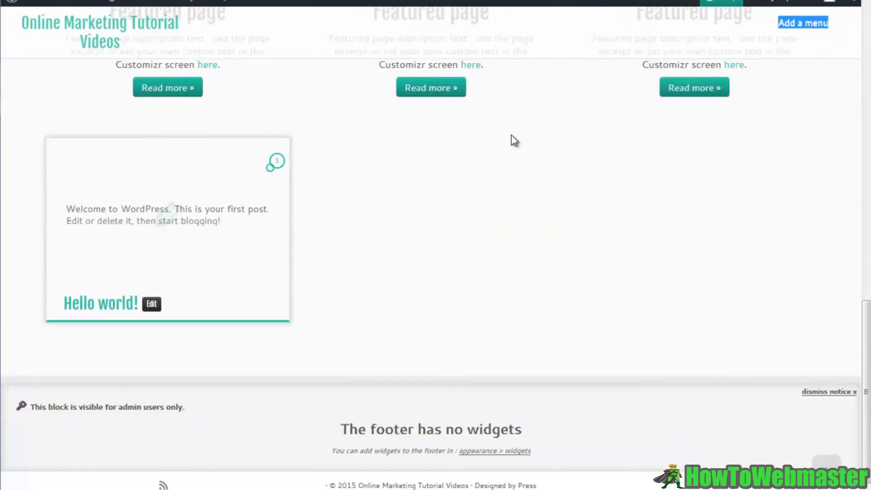
{"action": "scroll", "coordinate": [511, 135], "scroll_direction": "up", "scroll_amount": 15}
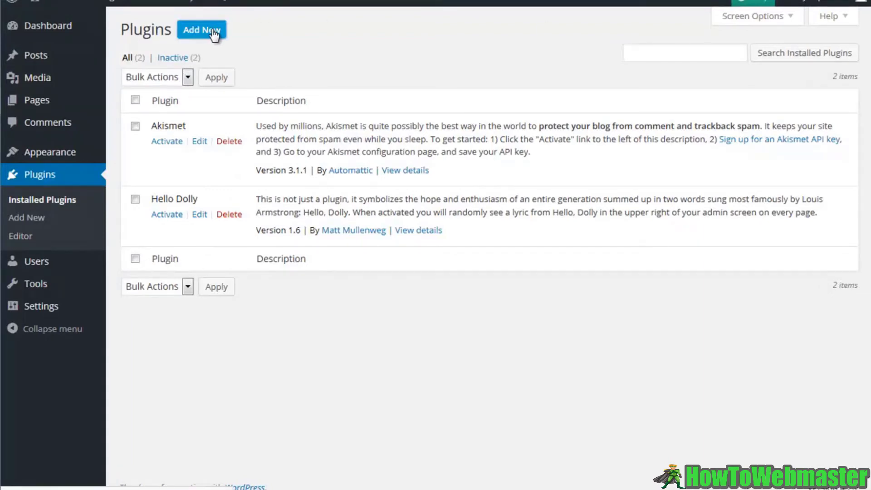
{"action": "left_click", "coordinate": [213, 34]}
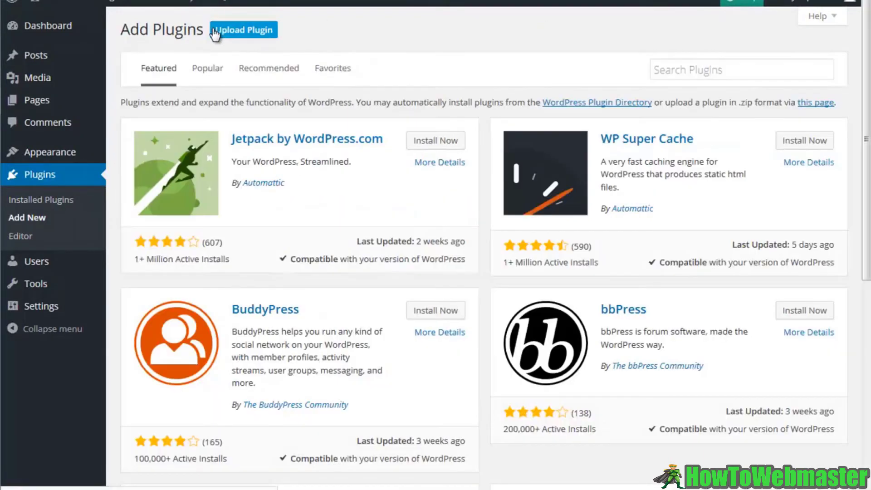
Search plugins for 'Contact Form' and scroll through the results
{"action": "left_click", "coordinate": [687, 69]}
{"action": "type", "text": "Conta"}
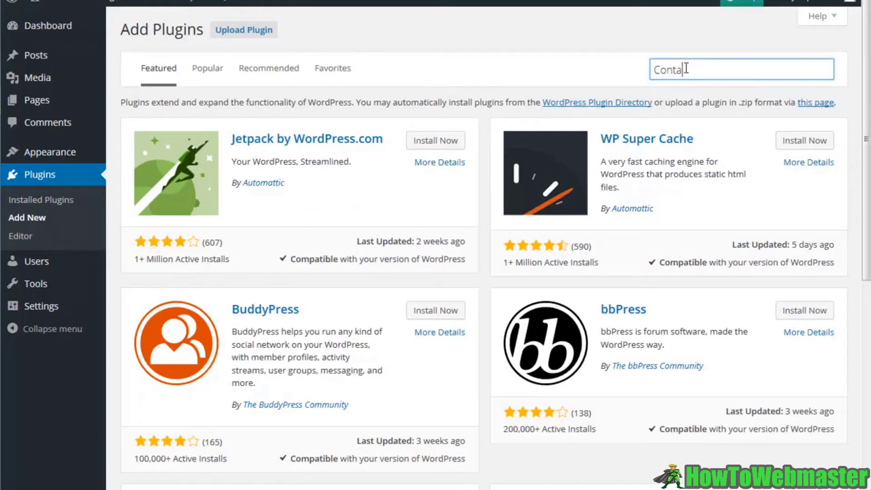
{"action": "type", "text": "ct Form"}
{"action": "key", "text": "Return"}
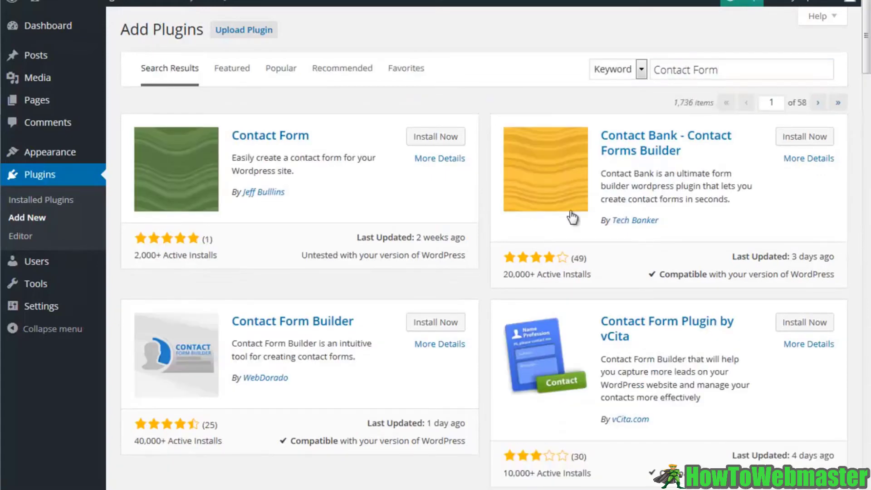
{"action": "scroll", "coordinate": [407, 284], "scroll_direction": "down", "scroll_amount": 5}
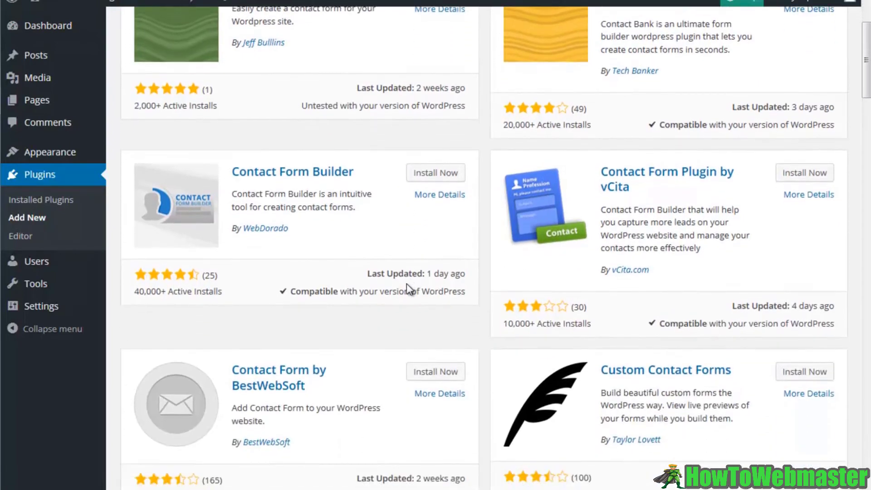
{"action": "scroll", "coordinate": [406, 284], "scroll_direction": "down", "scroll_amount": 5}
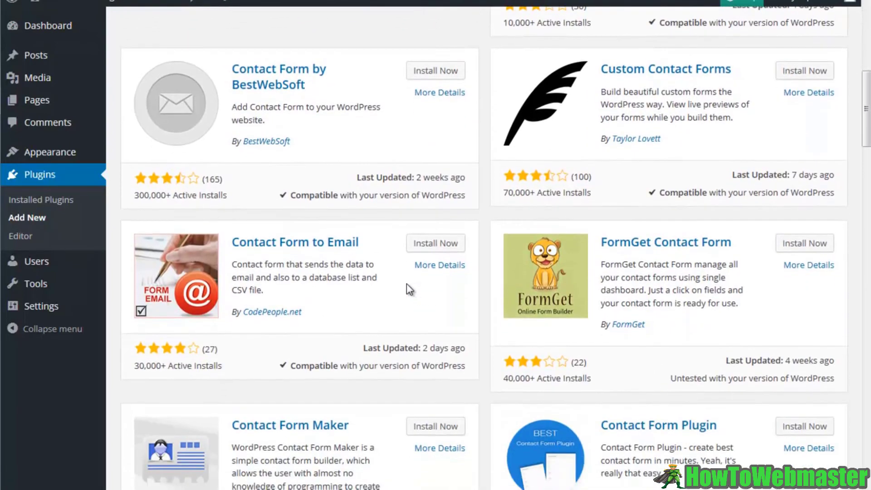
{"action": "scroll", "coordinate": [410, 285], "scroll_direction": "down", "scroll_amount": 5}
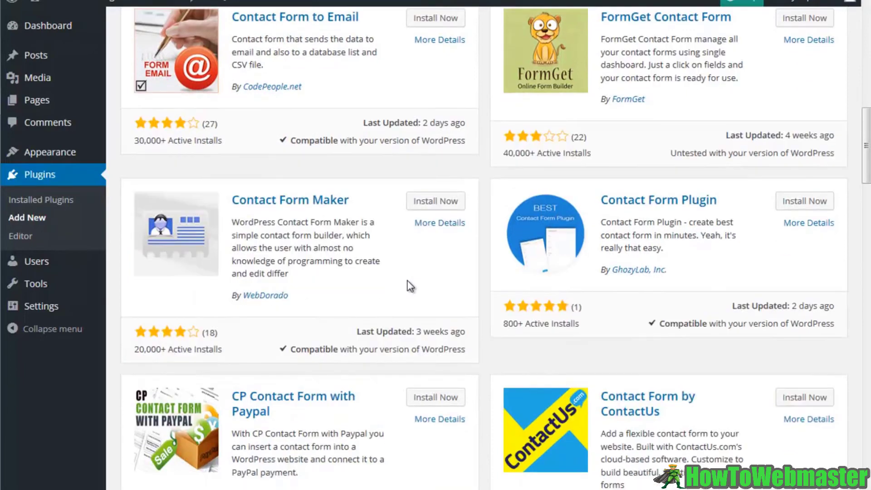
{"action": "scroll", "coordinate": [410, 286], "scroll_direction": "up", "scroll_amount": 14}
{"action": "scroll", "coordinate": [410, 286], "scroll_direction": "up", "scroll_amount": 1}
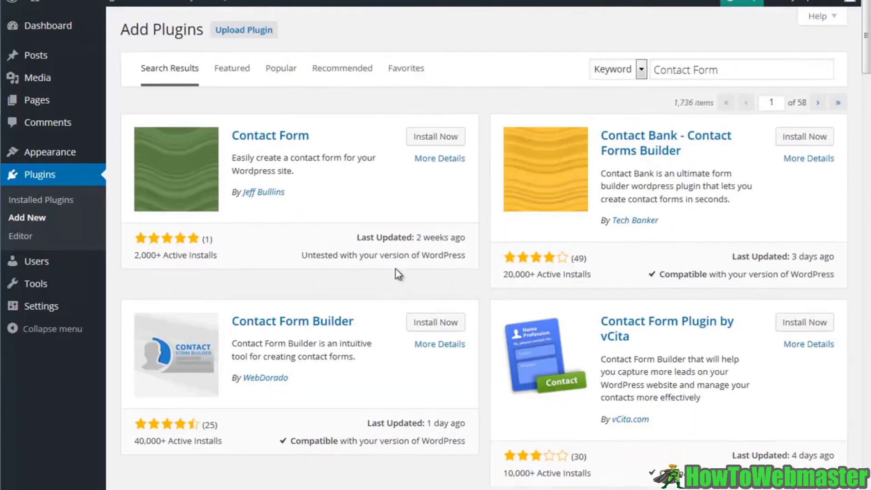
Browse the Popular and Recommended plugin lists, ending back on Popular
{"action": "left_click", "coordinate": [281, 70]}
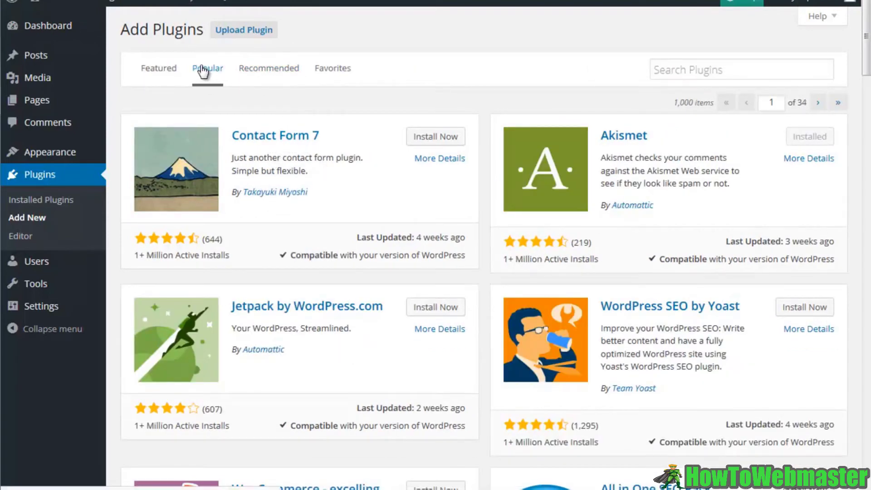
{"action": "left_click", "coordinate": [267, 69]}
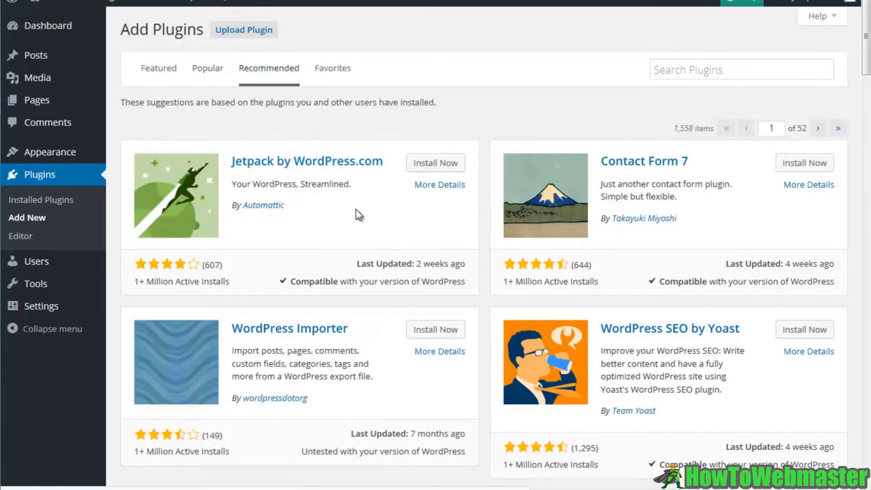
{"action": "scroll", "coordinate": [359, 214], "scroll_direction": "down", "scroll_amount": 8}
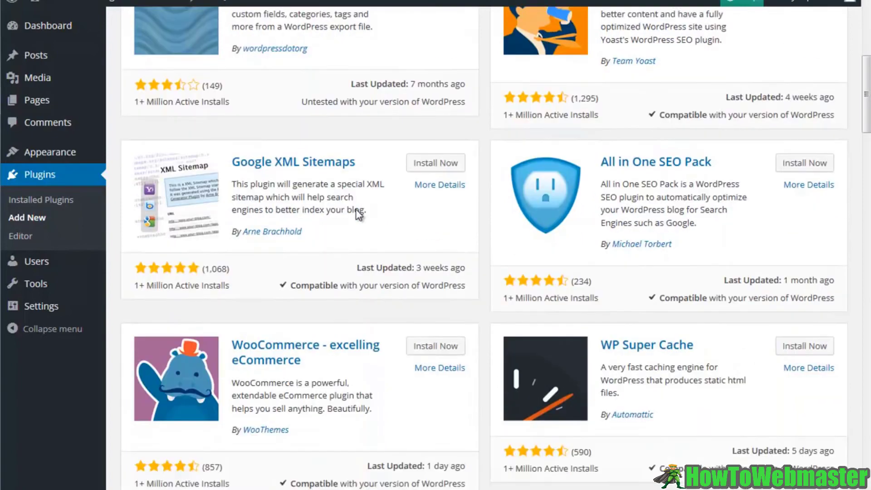
{"action": "scroll", "coordinate": [359, 214], "scroll_direction": "down", "scroll_amount": 5}
{"action": "scroll", "coordinate": [357, 213], "scroll_direction": "up", "scroll_amount": 13}
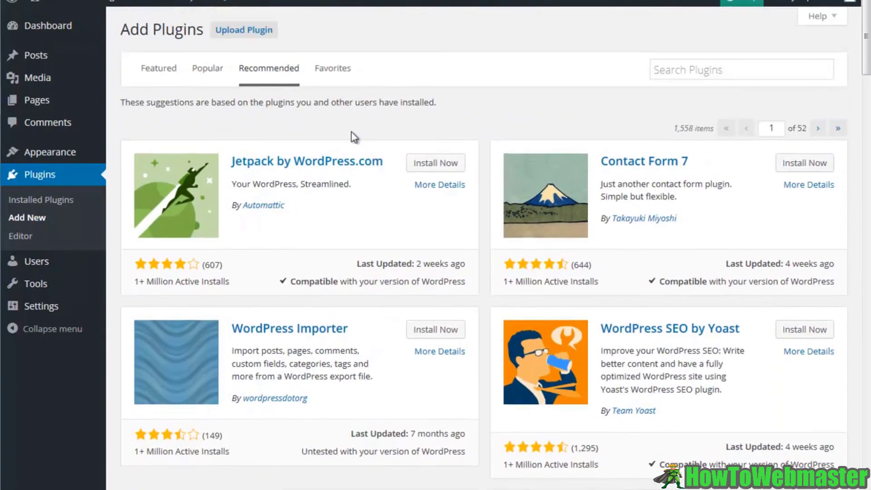
{"action": "left_click", "coordinate": [202, 75]}
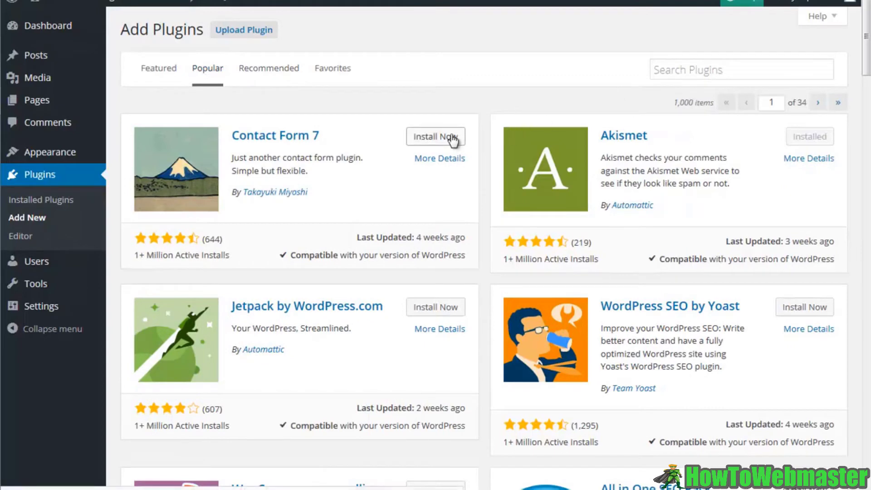
Install and activate the Contact Form 7 4.1.2 plugin
{"action": "left_click", "coordinate": [451, 137]}
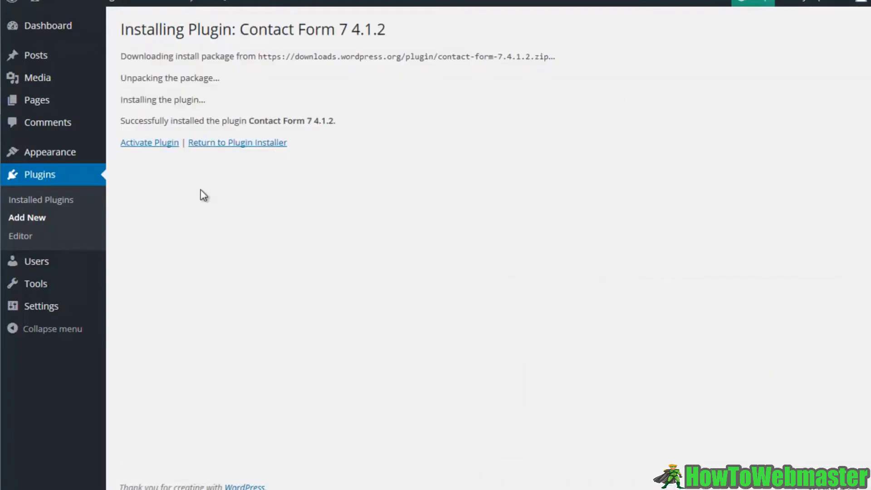
{"action": "left_click", "coordinate": [166, 143]}
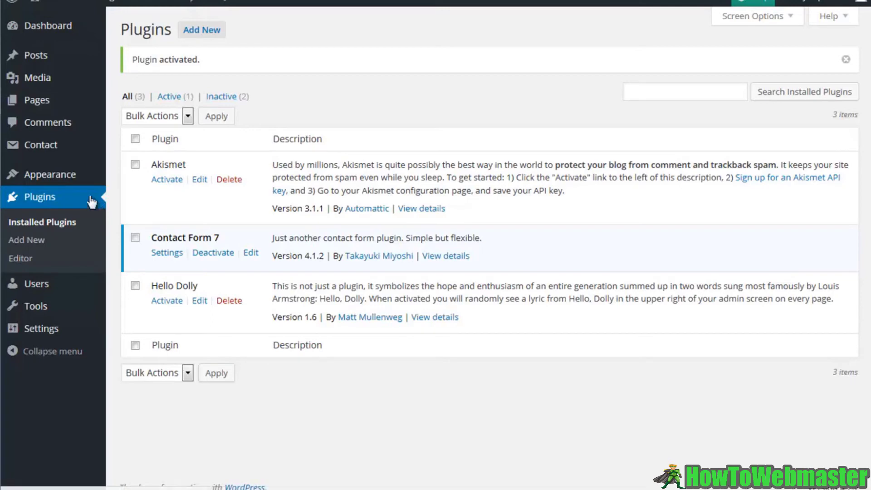
{"action": "mouse_move", "coordinate": [47, 152]}
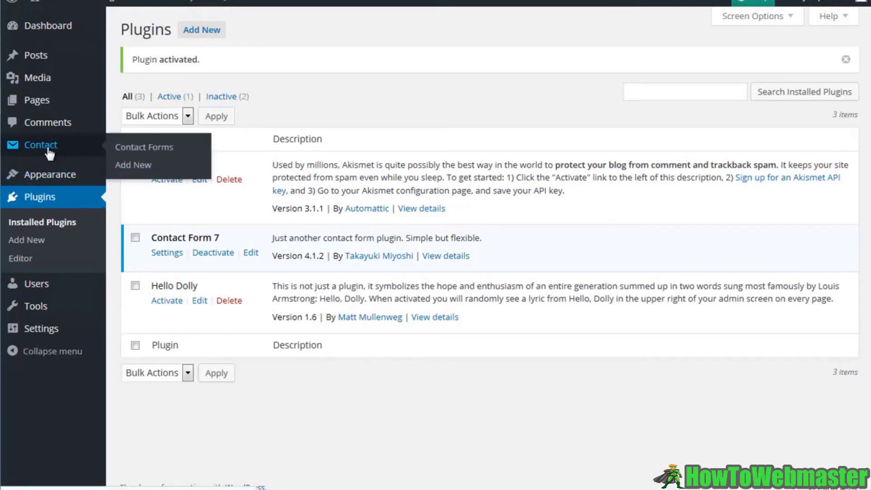
Open Contact form 1 for editing and copy its contact-form-7 shortcode
{"action": "left_click", "coordinate": [50, 151]}
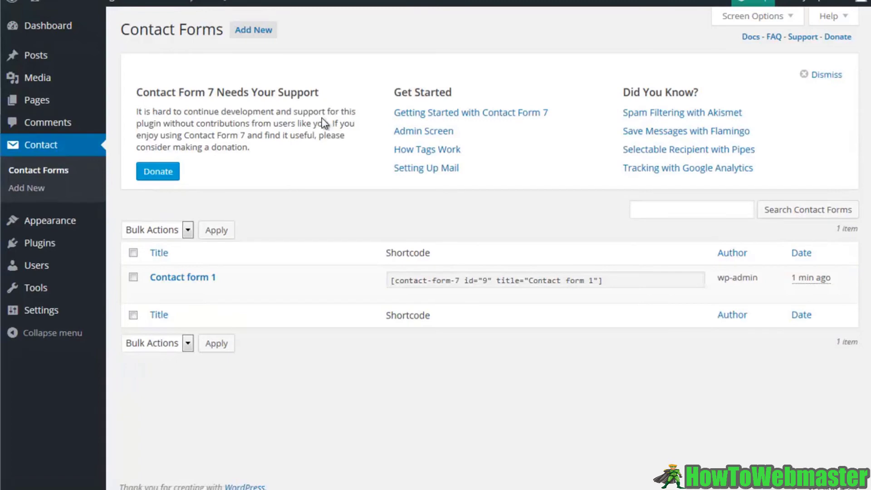
{"action": "mouse_move", "coordinate": [210, 284]}
{"action": "left_click", "coordinate": [159, 292]}
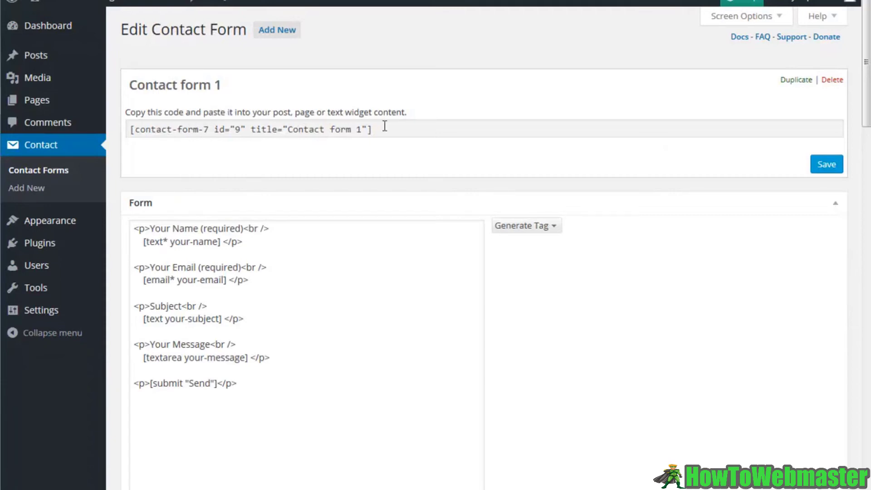
{"action": "mouse_move", "coordinate": [384, 128]}
{"action": "left_mouse_down"}
{"action": "mouse_move", "coordinate": [289, 130]}
{"action": "mouse_move", "coordinate": [393, 133]}
{"action": "left_mouse_up"}
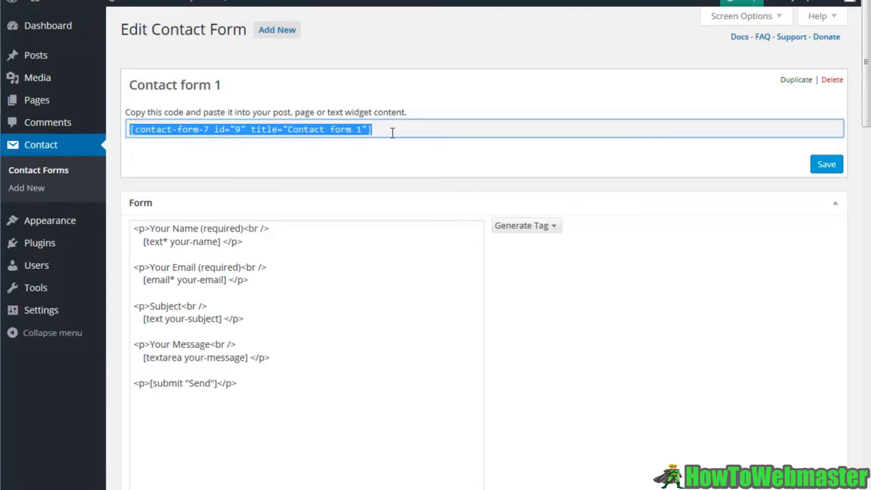
{"action": "right_click", "coordinate": [362, 131]}
{"action": "left_click", "coordinate": [400, 173]}
{"action": "scroll", "coordinate": [226, 321], "scroll_direction": "down", "scroll_amount": 2}
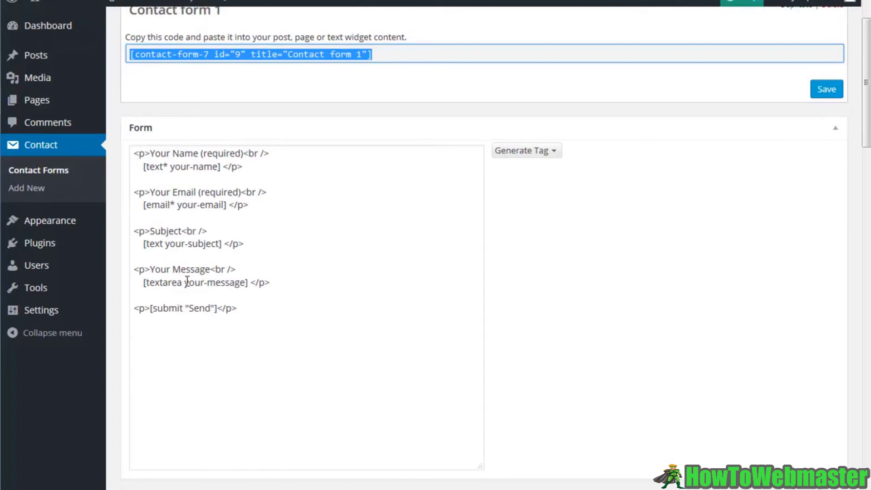
{"action": "scroll", "coordinate": [371, 310], "scroll_direction": "up", "scroll_amount": 2}
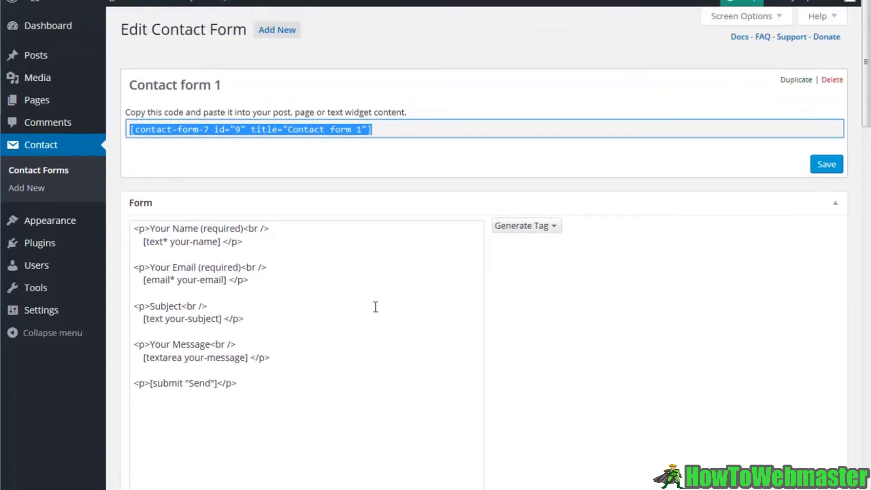
Start a new page titled 'Contact Us'
{"action": "mouse_move", "coordinate": [68, 103]}
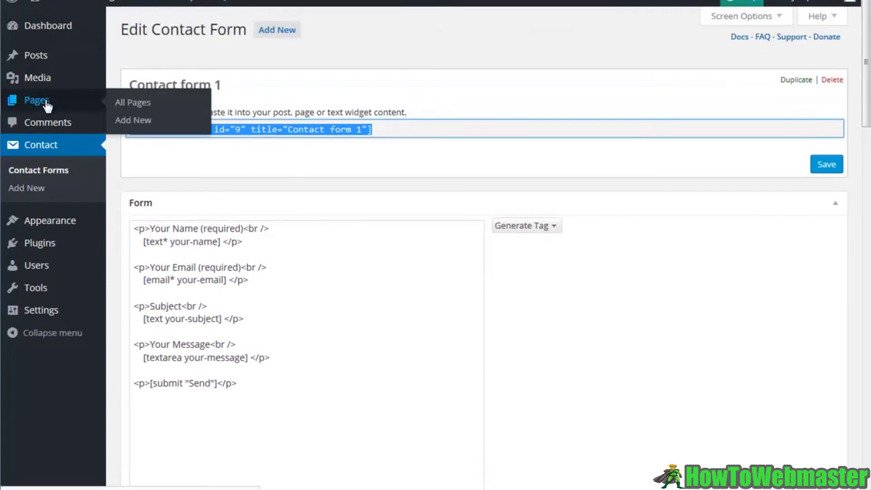
{"action": "left_click", "coordinate": [135, 123]}
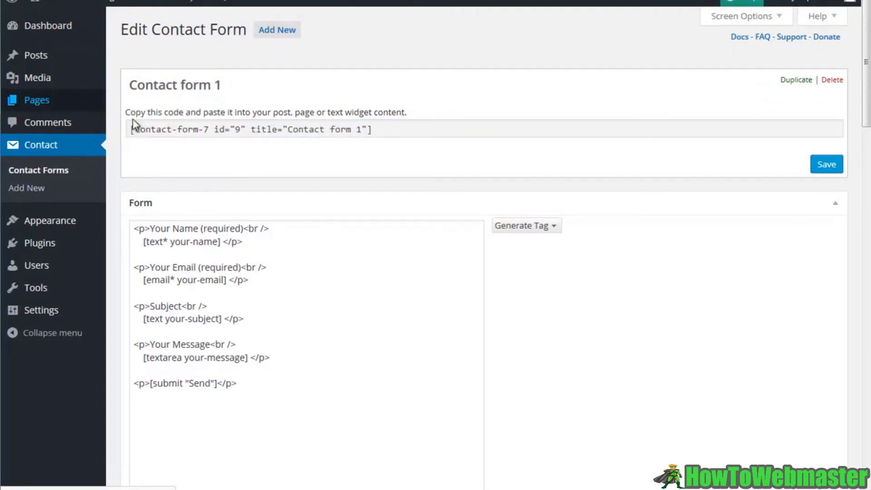
{"action": "left_click", "coordinate": [199, 59]}
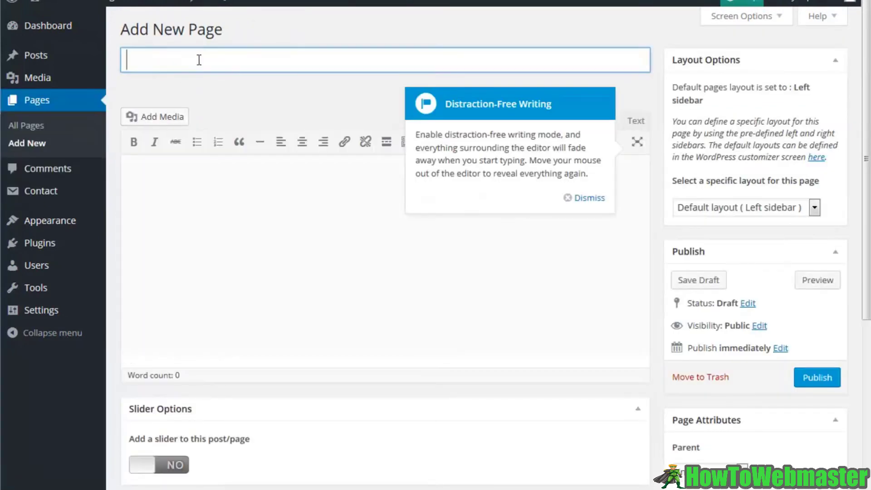
{"action": "type", "text": "Contact Us"}
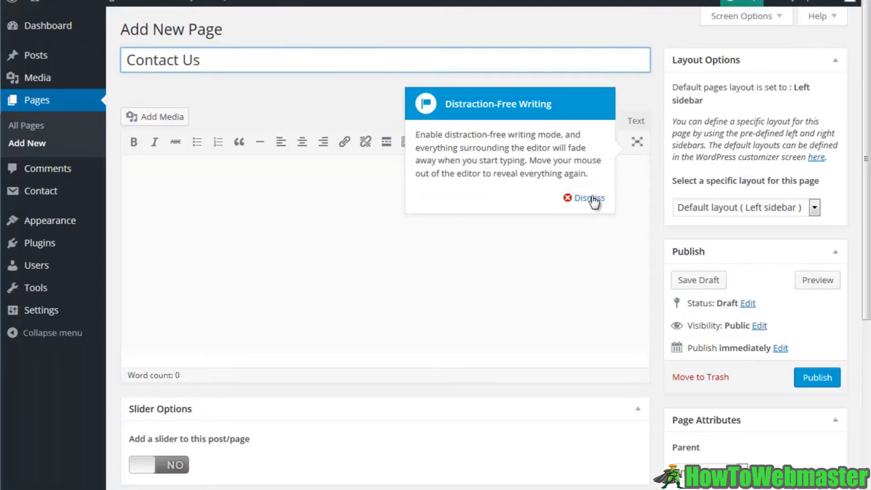
{"action": "left_click", "coordinate": [589, 198]}
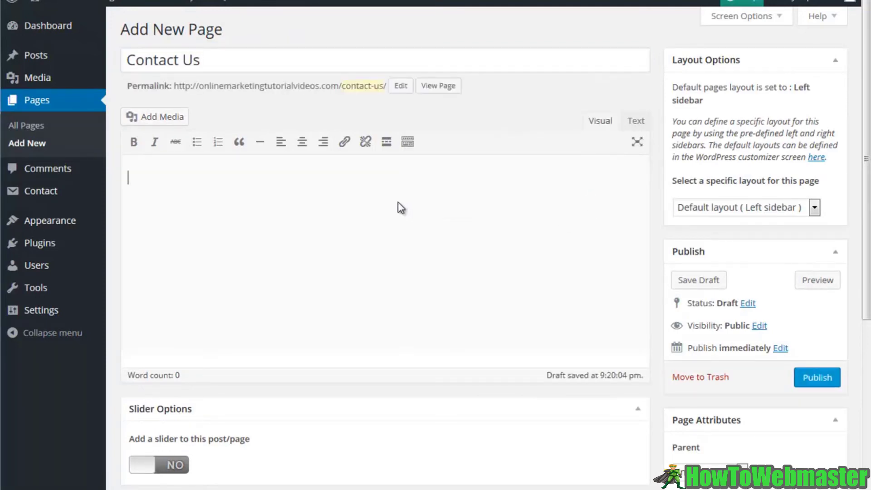
Paste the Contact Form 7 shortcode into the page body, centre it, and publish the page
{"action": "left_click", "coordinate": [635, 121]}
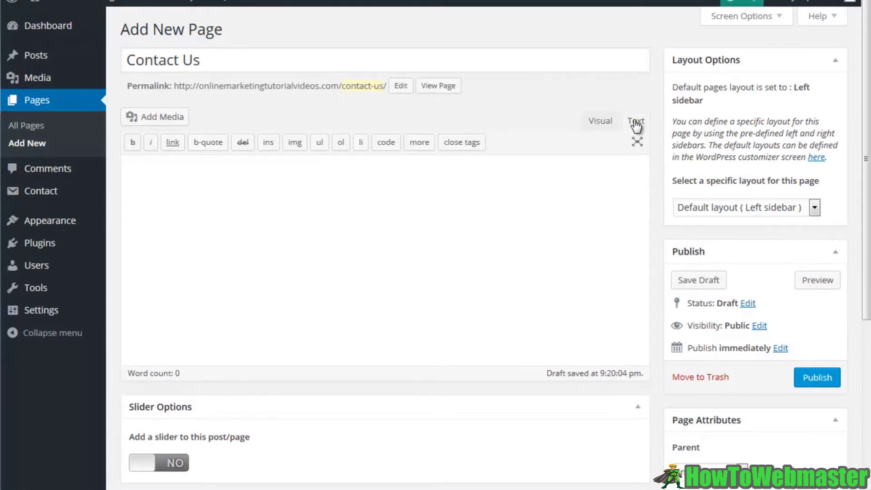
{"action": "left_click", "coordinate": [408, 183]}
{"action": "key", "text": "ctrl+v"}
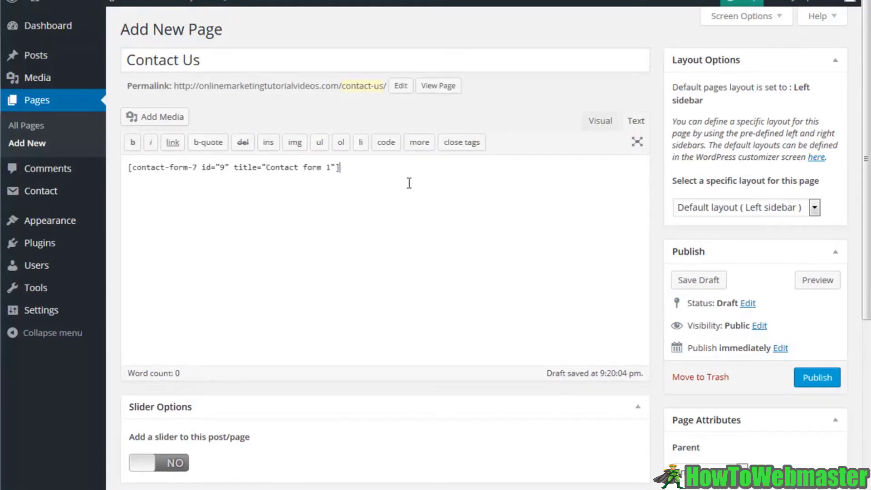
{"action": "left_click", "coordinate": [603, 122]}
{"action": "left_click_drag", "start_coordinate": [355, 179], "coordinate": [93, 180]}
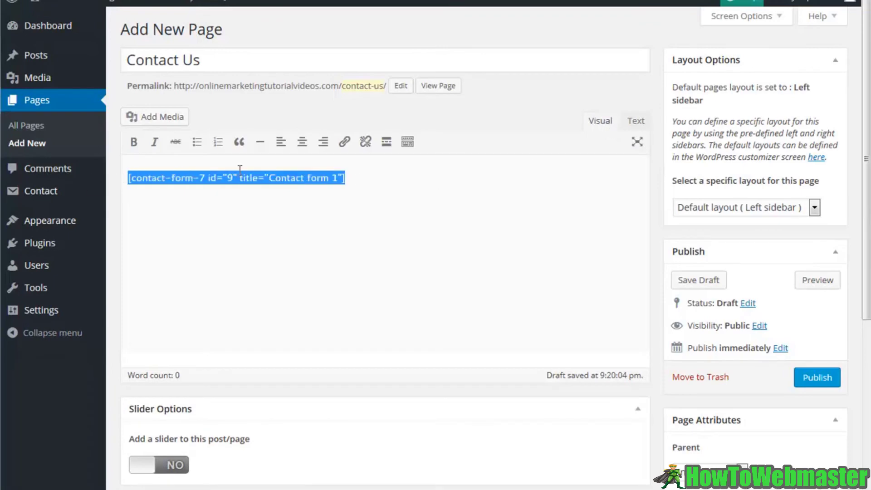
{"action": "left_click", "coordinate": [307, 146]}
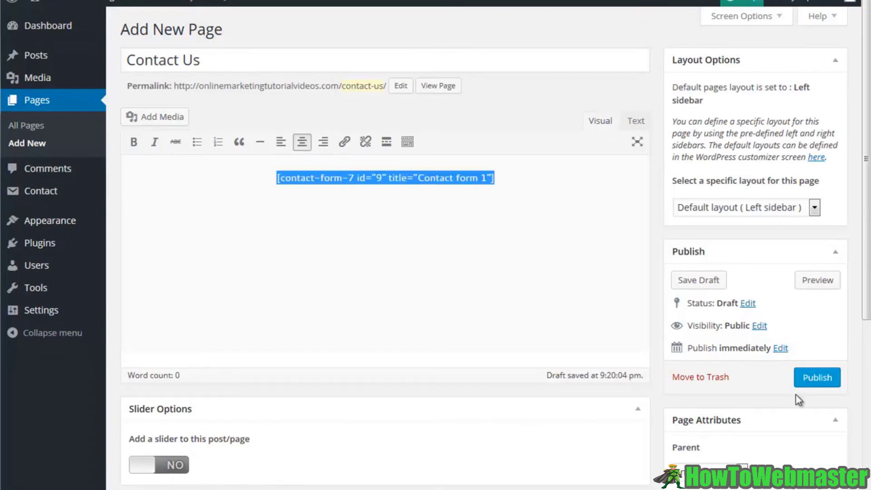
{"action": "left_click", "coordinate": [813, 380]}
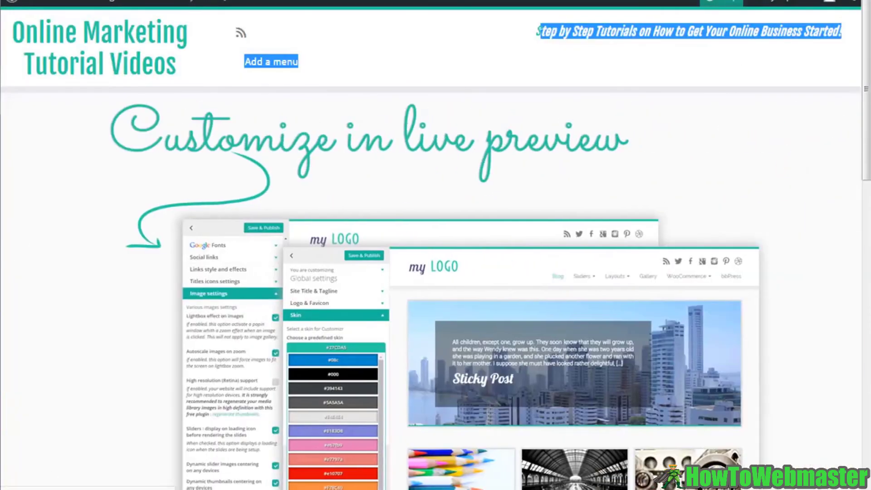
{"action": "left_click", "coordinate": [584, 117]}
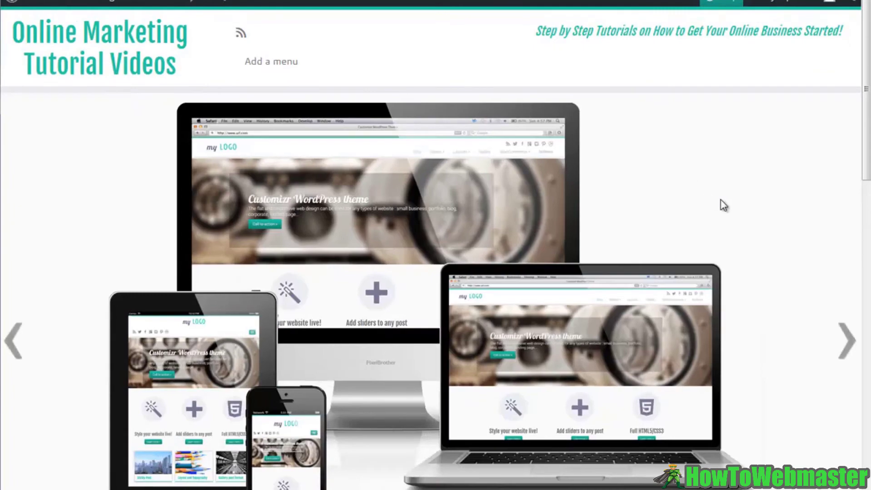
{"action": "scroll", "coordinate": [778, 260], "scroll_direction": "down", "scroll_amount": 15}
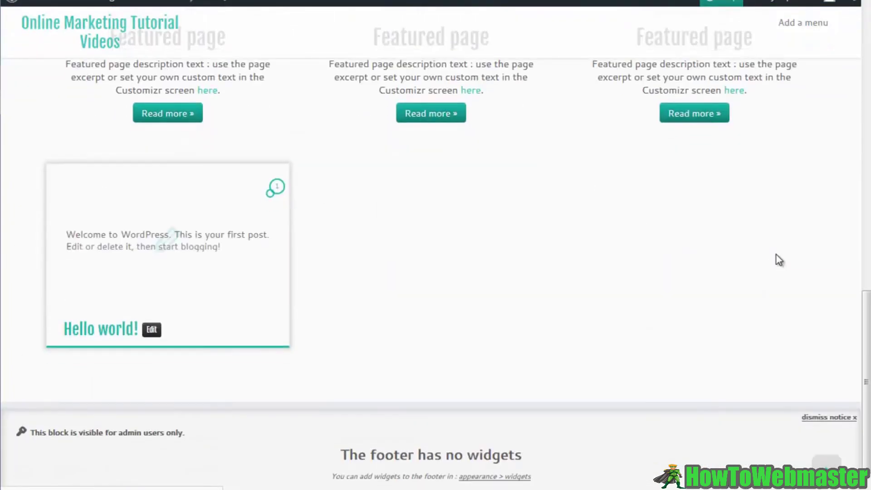
{"action": "scroll", "coordinate": [779, 260], "scroll_direction": "up", "scroll_amount": 15}
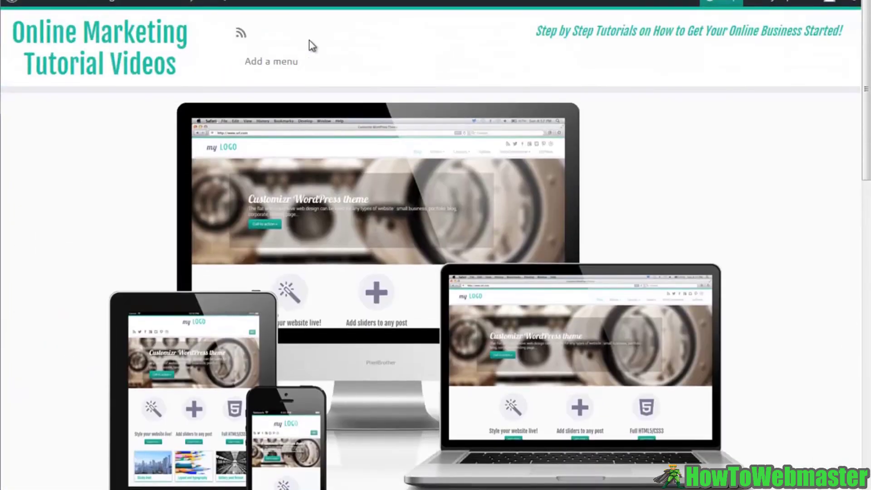
{"action": "left_click", "coordinate": [283, 62]}
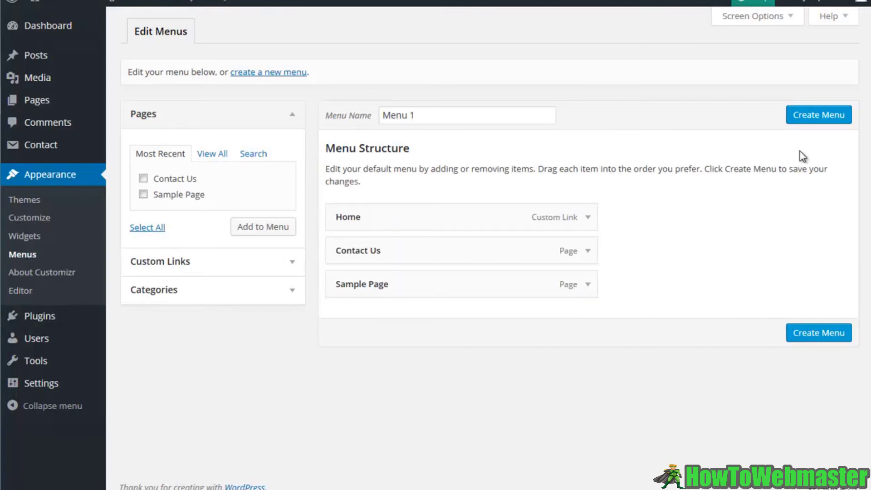
Create Menu 1 with its three items and assign it to the Main Menu location
{"action": "left_click", "coordinate": [809, 117]}
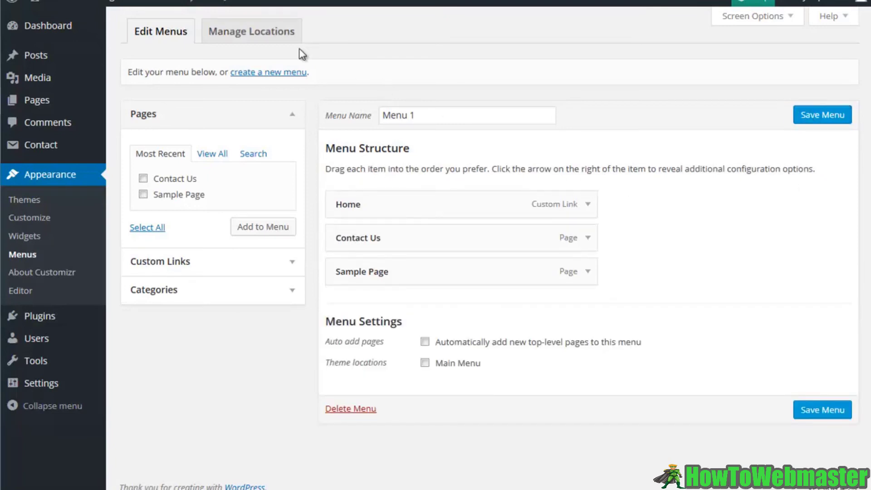
{"action": "left_click", "coordinate": [256, 38]}
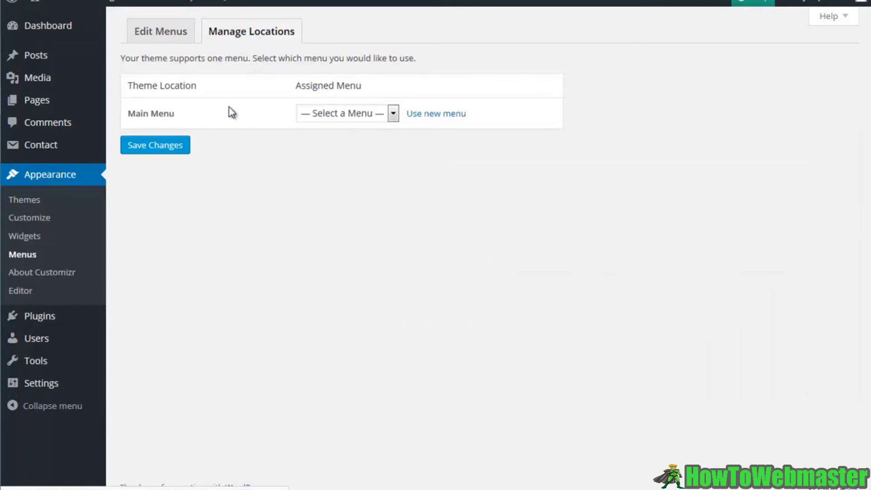
{"action": "left_click", "coordinate": [333, 115]}
{"action": "left_click", "coordinate": [327, 143]}
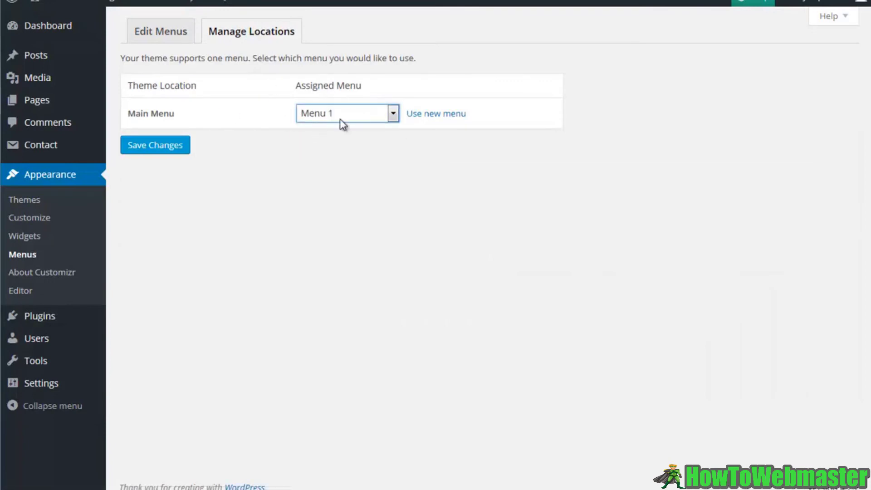
{"action": "left_click", "coordinate": [168, 150]}
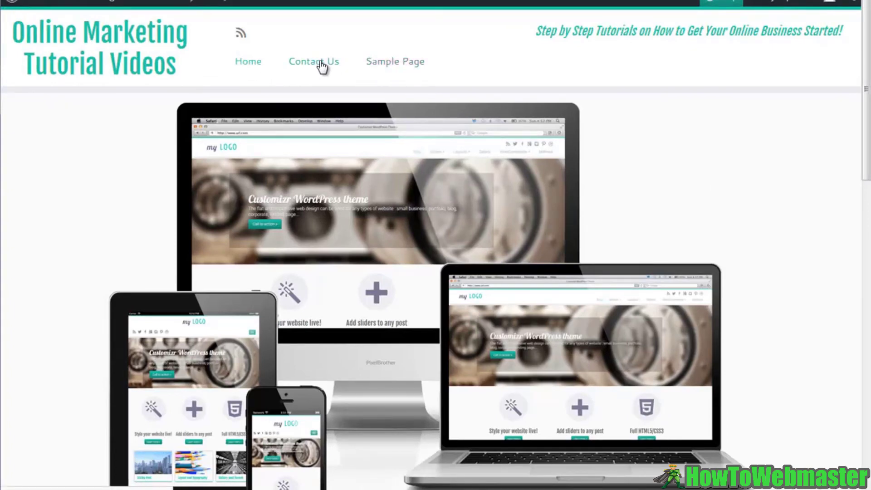
Open the live Contact Us page and try the Your Name, Your Email and Subject fields
{"action": "left_click", "coordinate": [321, 65]}
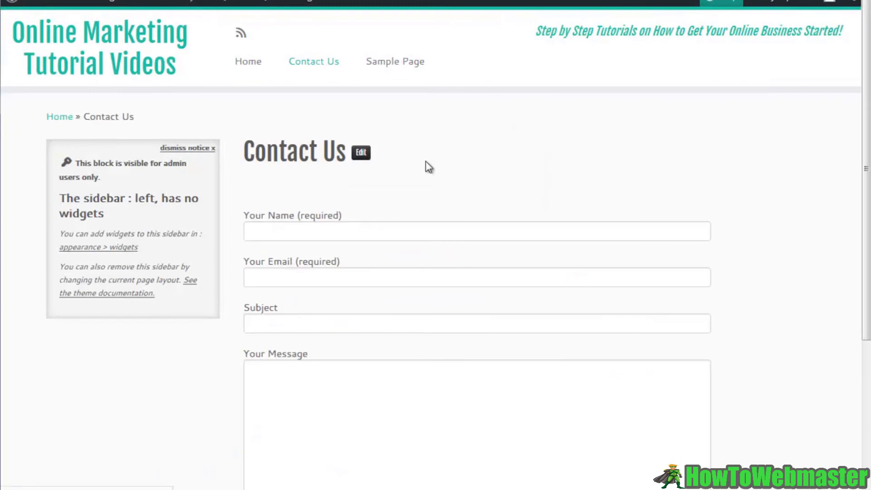
{"action": "scroll", "coordinate": [436, 166], "scroll_direction": "down", "scroll_amount": 2}
{"action": "left_click", "coordinate": [306, 156]}
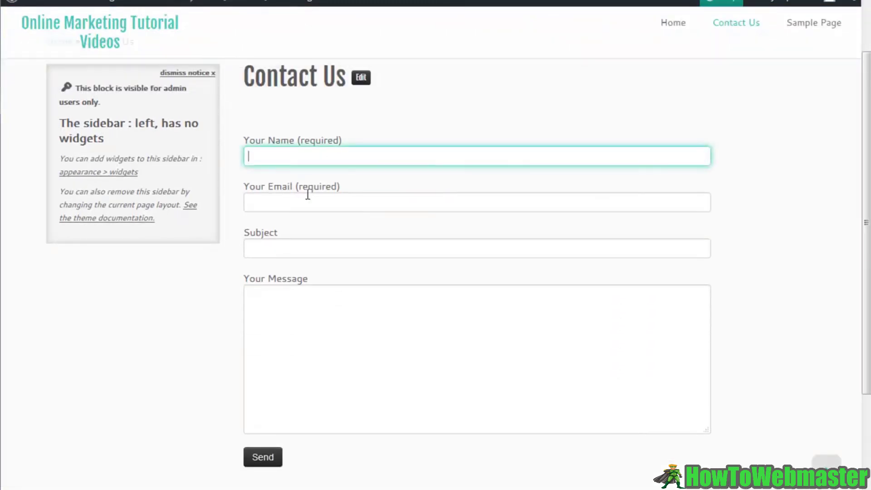
{"action": "left_click", "coordinate": [307, 202]}
{"action": "left_click", "coordinate": [290, 247]}
{"action": "scroll", "coordinate": [291, 247], "scroll_direction": "down", "scroll_amount": 3}
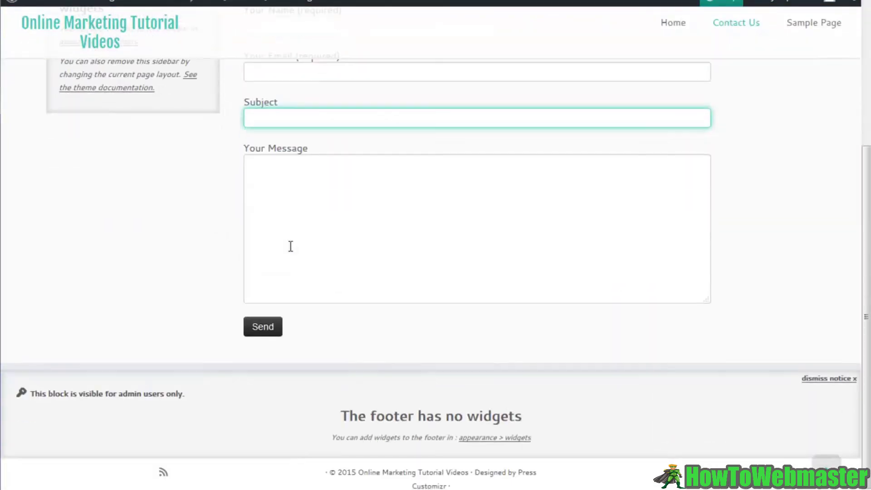
{"action": "scroll", "coordinate": [290, 241], "scroll_direction": "up", "scroll_amount": 5}
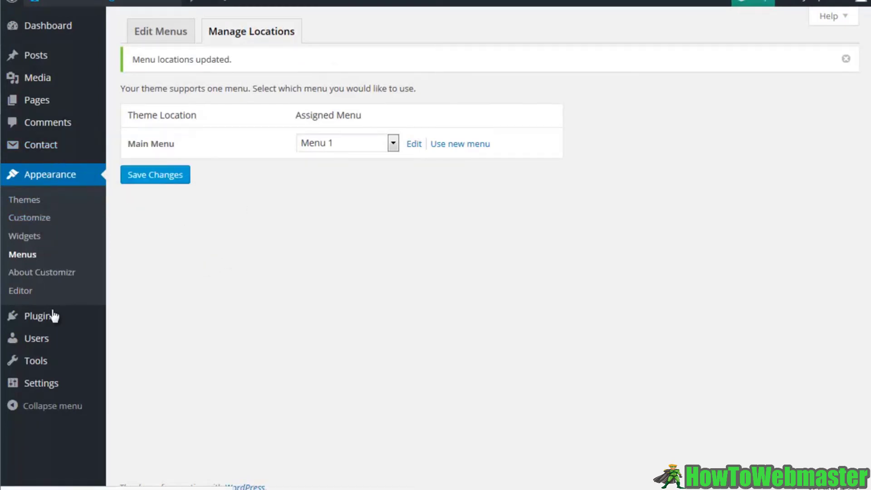
Open Contact form 1 from the Contact Form 7 plugin settings, then return to the Contact Forms list
{"action": "left_click", "coordinate": [54, 323]}
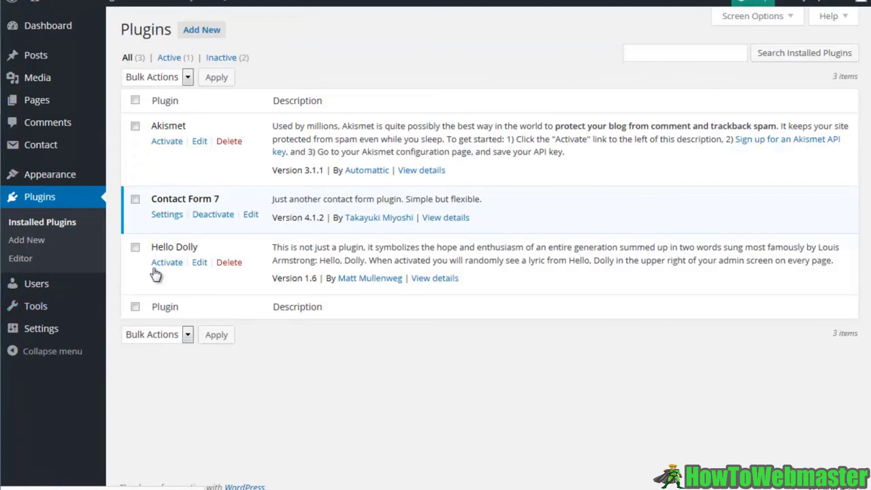
{"action": "left_click", "coordinate": [170, 215]}
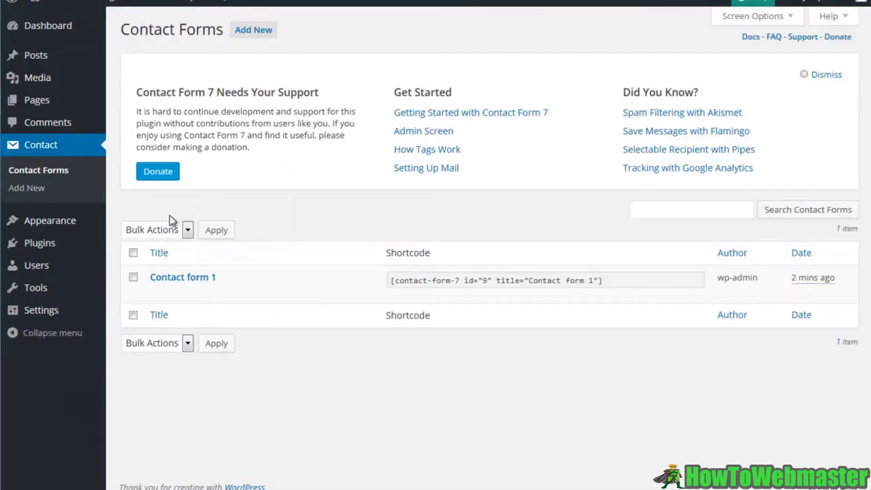
{"action": "mouse_move", "coordinate": [294, 286]}
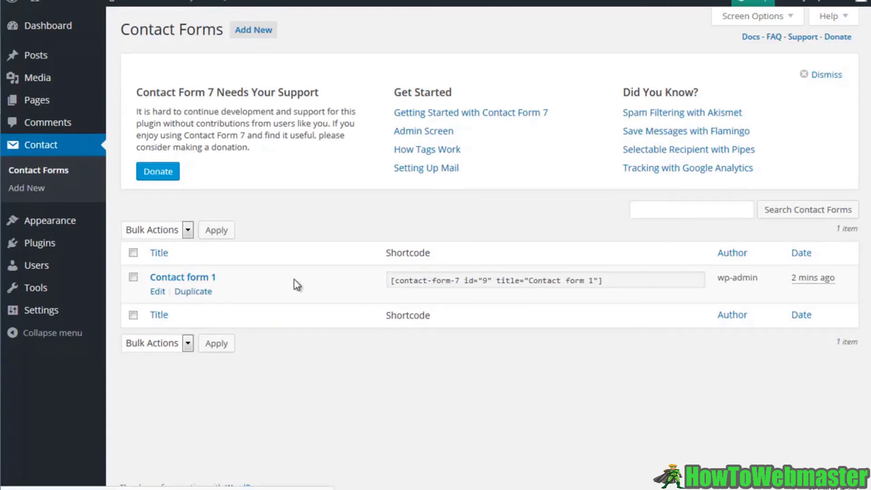
{"action": "left_click", "coordinate": [157, 292]}
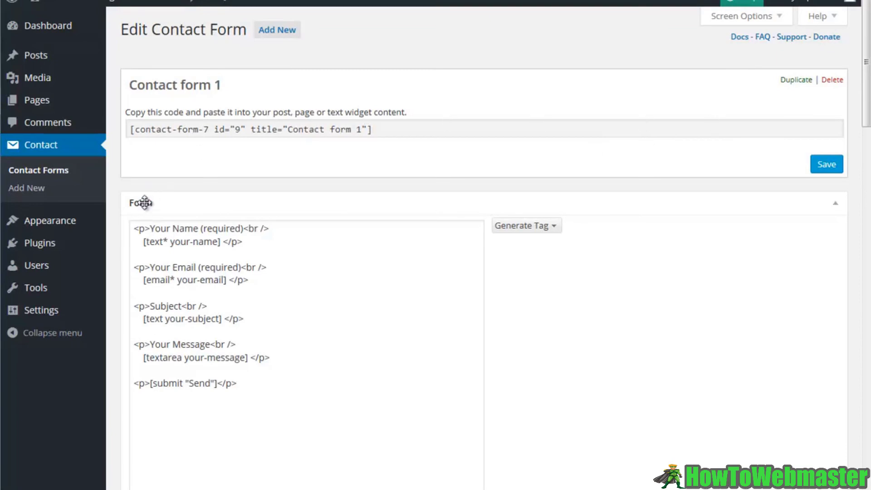
{"action": "left_click", "coordinate": [55, 175]}
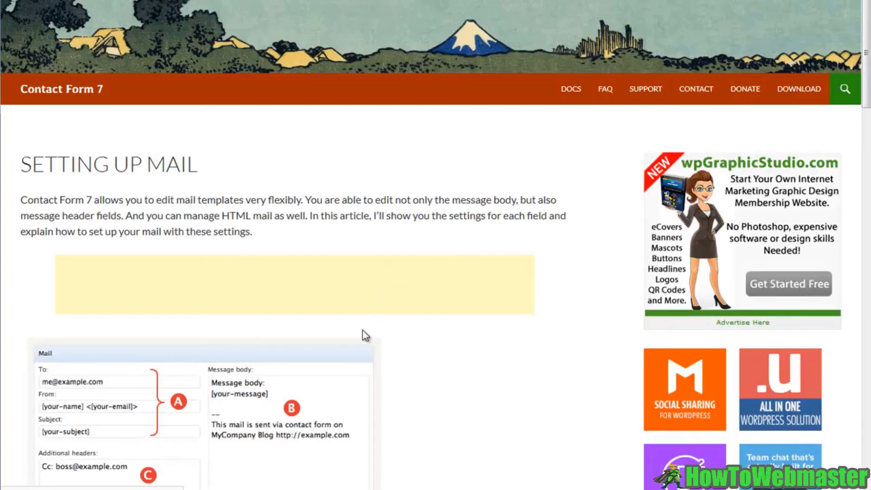
Scroll through the Setting Up Mail article, then close its tab to return to Contact Forms
{"action": "scroll", "coordinate": [366, 335], "scroll_direction": "down", "scroll_amount": 5}
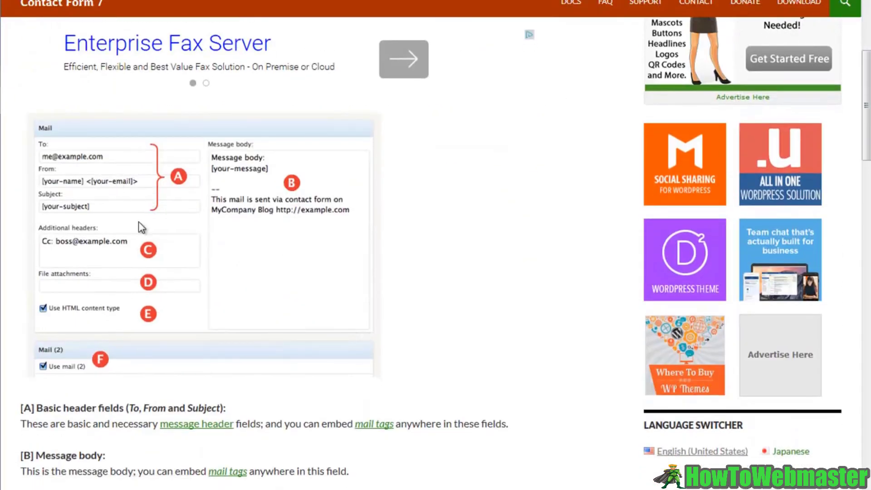
{"action": "scroll", "coordinate": [138, 222], "scroll_direction": "down", "scroll_amount": 5}
{"action": "scroll", "coordinate": [141, 222], "scroll_direction": "up", "scroll_amount": 5}
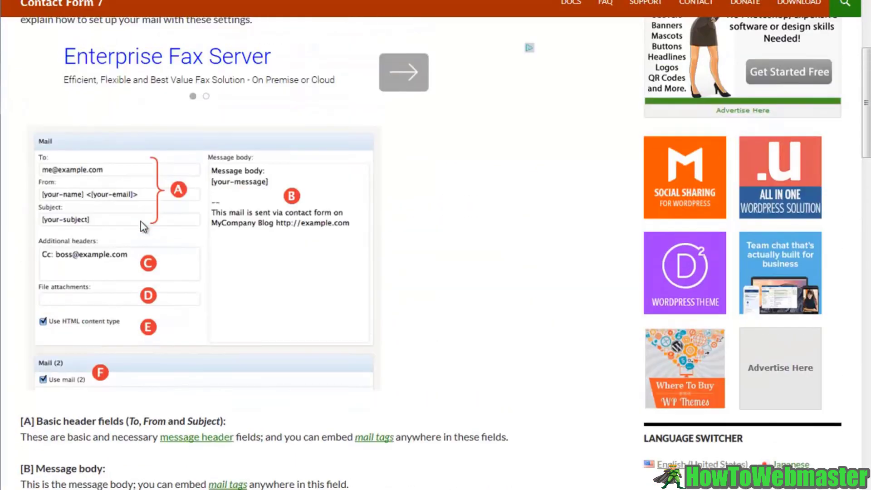
{"action": "scroll", "coordinate": [143, 227], "scroll_direction": "up", "scroll_amount": 1}
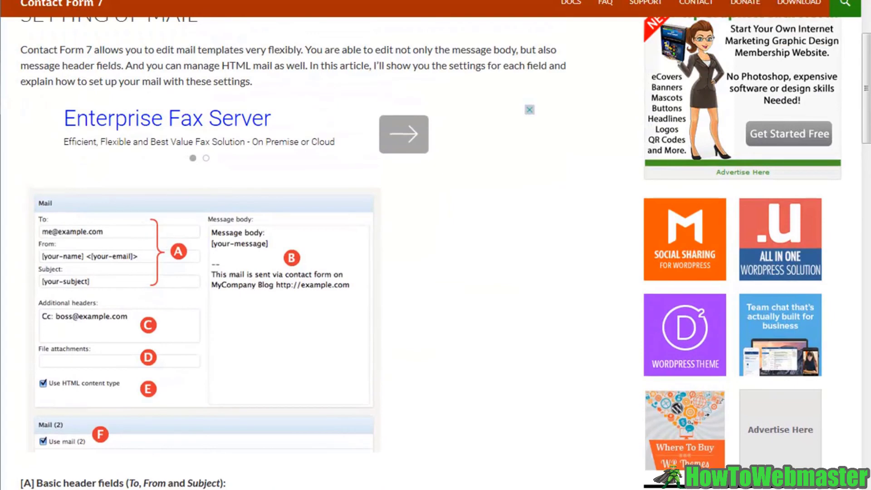
{"action": "key", "text": "ctrl+w"}
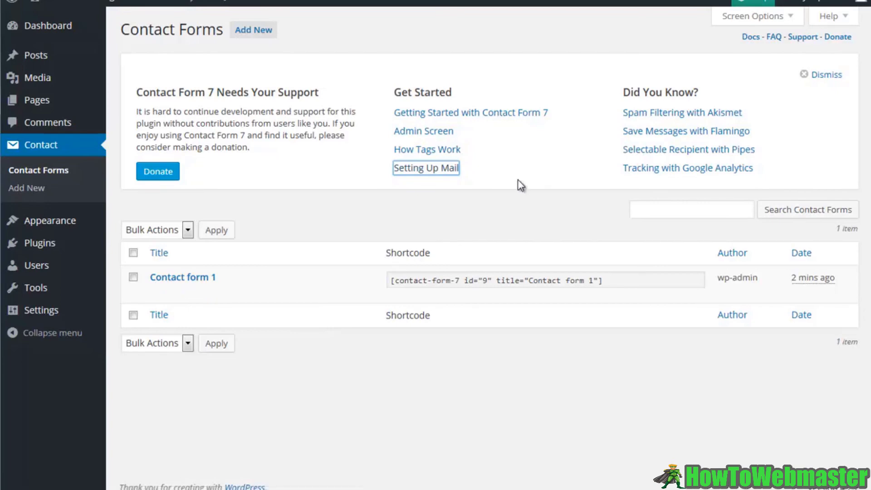
Dismiss the Contact Form 7 support notice, reopen Contact form 1, and select your-email in its form code
{"action": "left_click", "coordinate": [805, 77]}
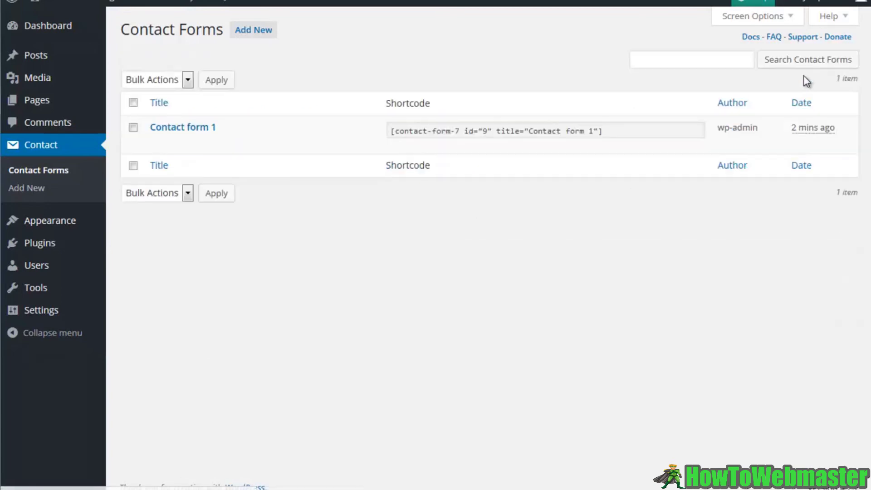
{"action": "left_click", "coordinate": [39, 174]}
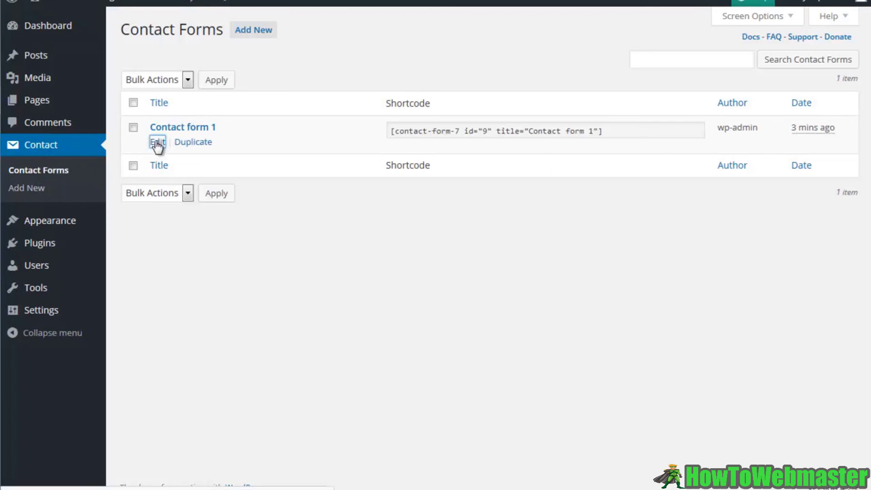
{"action": "left_click", "coordinate": [158, 144]}
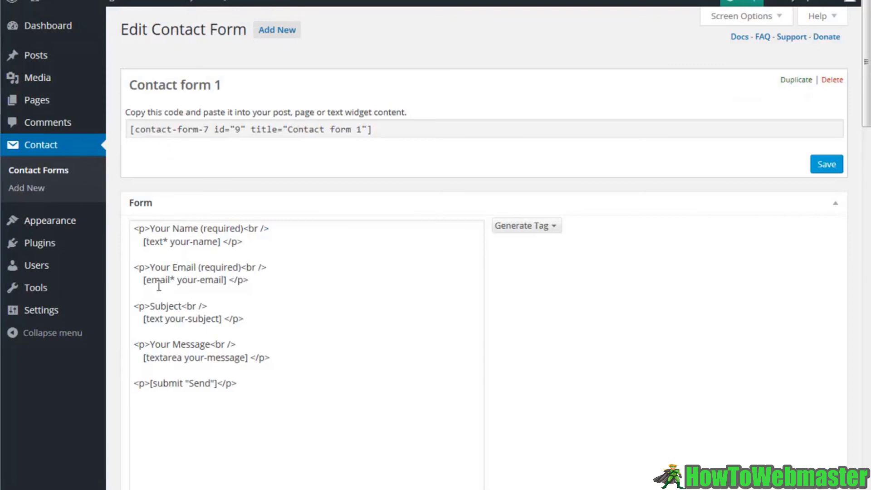
{"action": "left_click_drag", "start_coordinate": [179, 280], "coordinate": [219, 281]}
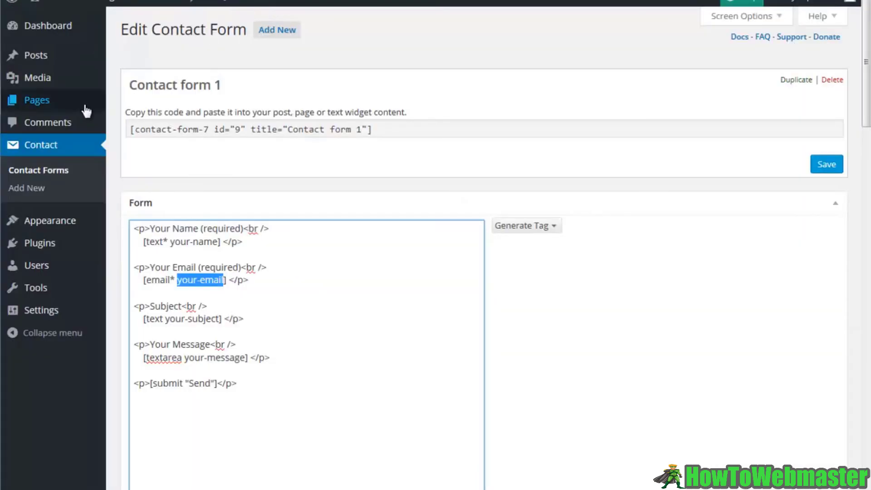
Search Add Plugins for 'play video' and view the Video Embed & Thumbnail Generator details
{"action": "left_click", "coordinate": [47, 245]}
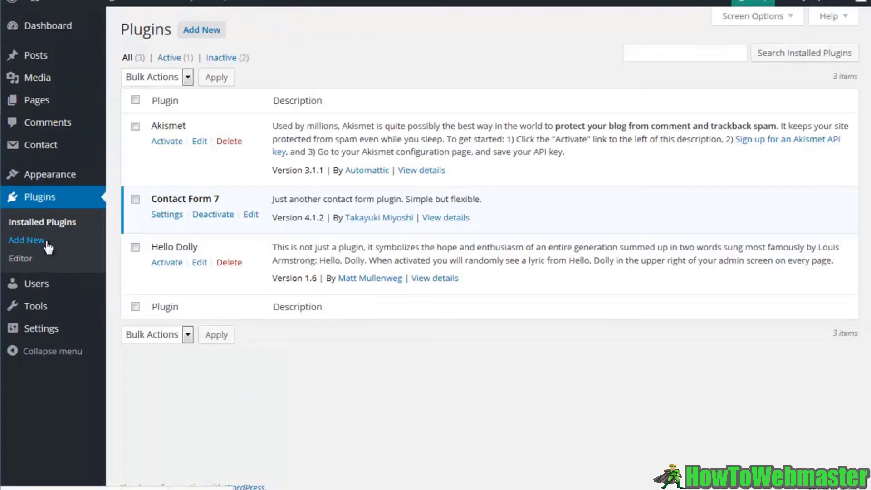
{"action": "left_click", "coordinate": [216, 34]}
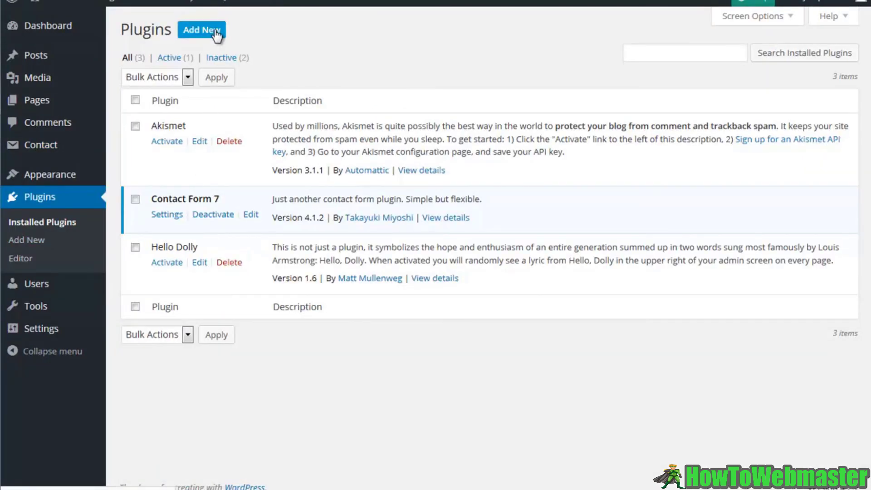
{"action": "left_click", "coordinate": [689, 80]}
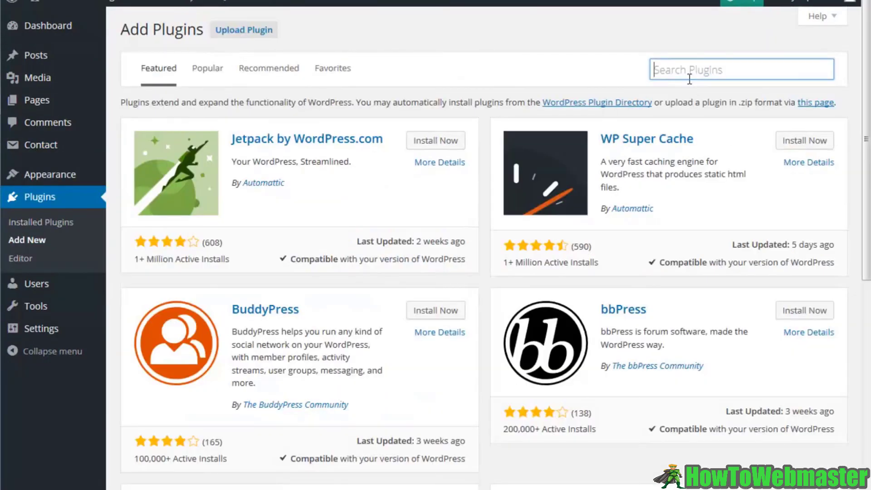
{"action": "type", "text": "play video"}
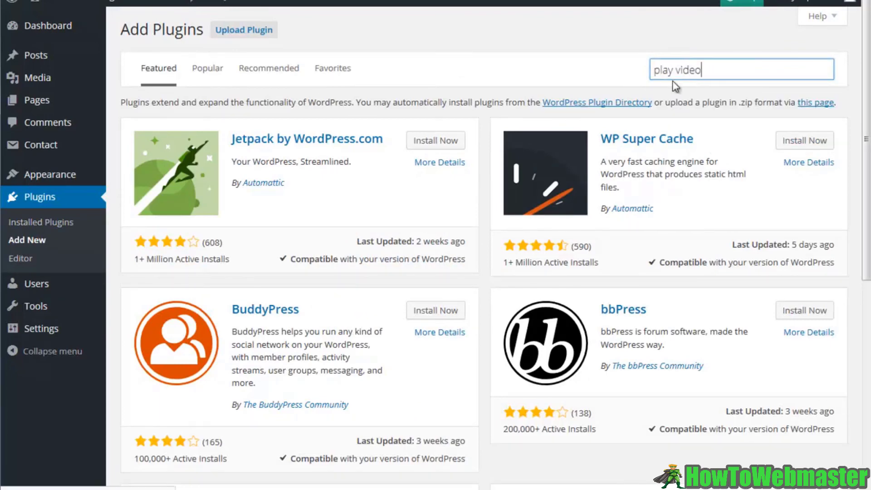
{"action": "key", "text": "Return"}
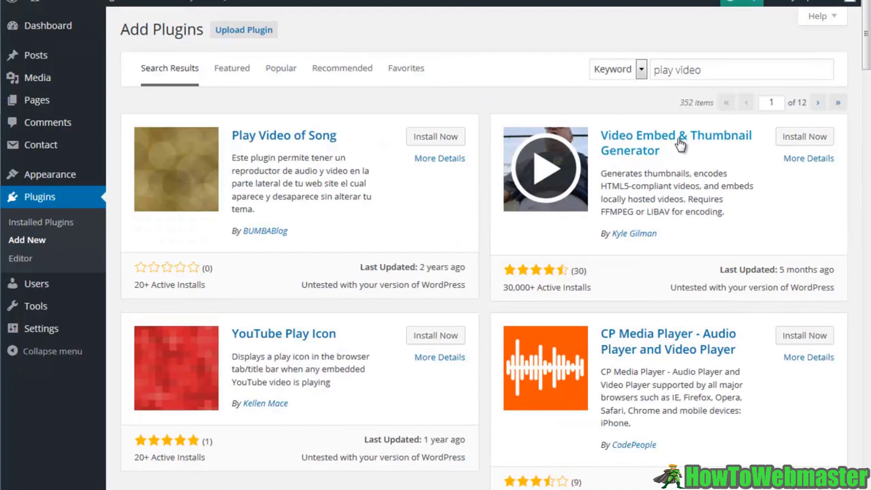
{"action": "left_click", "coordinate": [664, 138]}
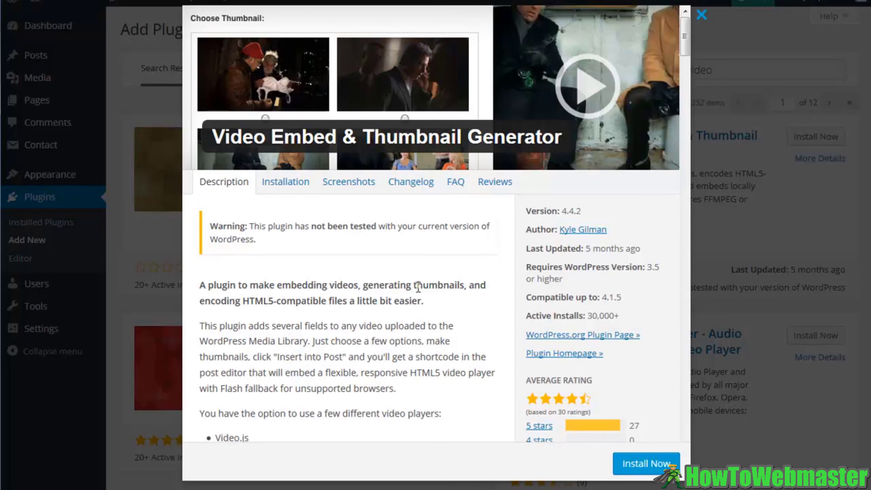
Read through the Video Embed & Thumbnail Generator details, then close the window
{"action": "scroll", "coordinate": [418, 287], "scroll_direction": "down", "scroll_amount": 3}
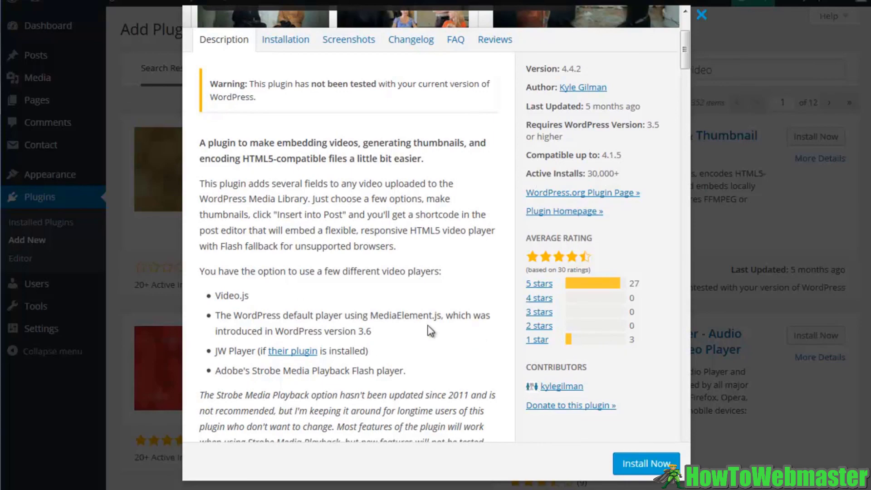
{"action": "scroll", "coordinate": [428, 331], "scroll_direction": "down", "scroll_amount": 6}
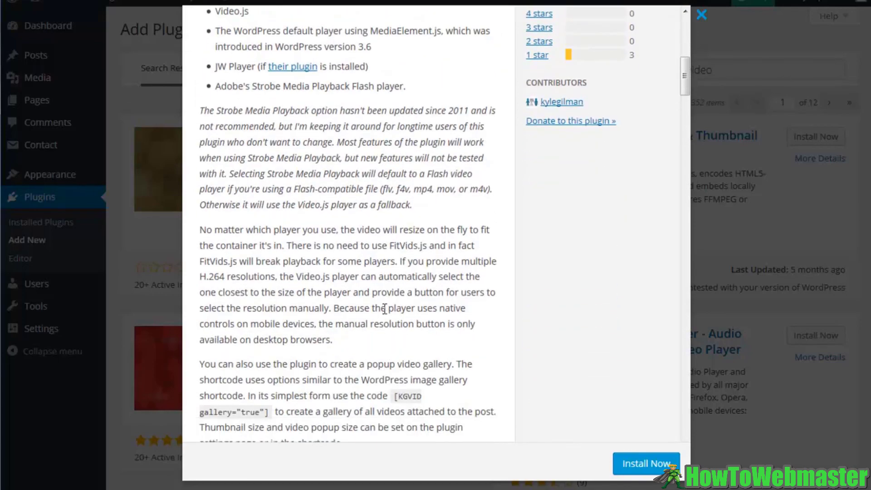
{"action": "scroll", "coordinate": [384, 309], "scroll_direction": "down", "scroll_amount": 9}
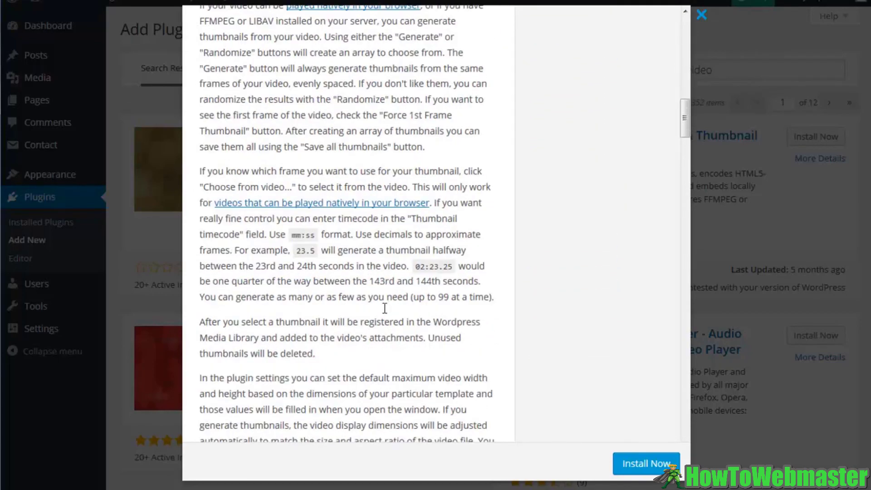
{"action": "scroll", "coordinate": [384, 308], "scroll_direction": "down", "scroll_amount": 4}
{"action": "scroll", "coordinate": [385, 308], "scroll_direction": "up", "scroll_amount": 18}
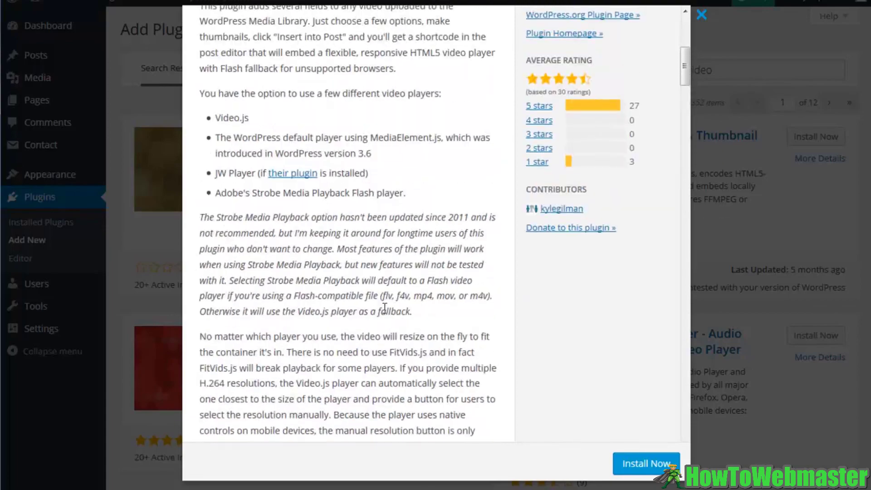
{"action": "scroll", "coordinate": [384, 308], "scroll_direction": "up", "scroll_amount": 6}
{"action": "left_click", "coordinate": [703, 16]}
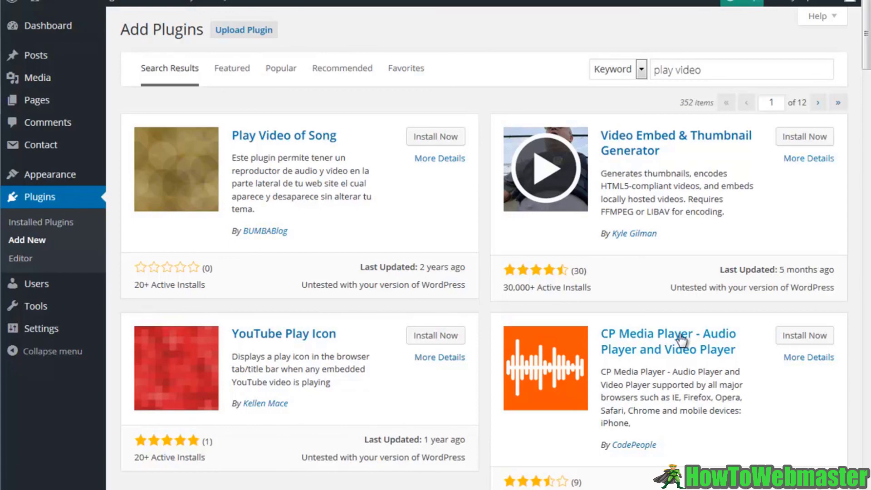
Switch Add Plugins to the Popular list and scroll through its plugin cards
{"action": "left_click", "coordinate": [282, 71]}
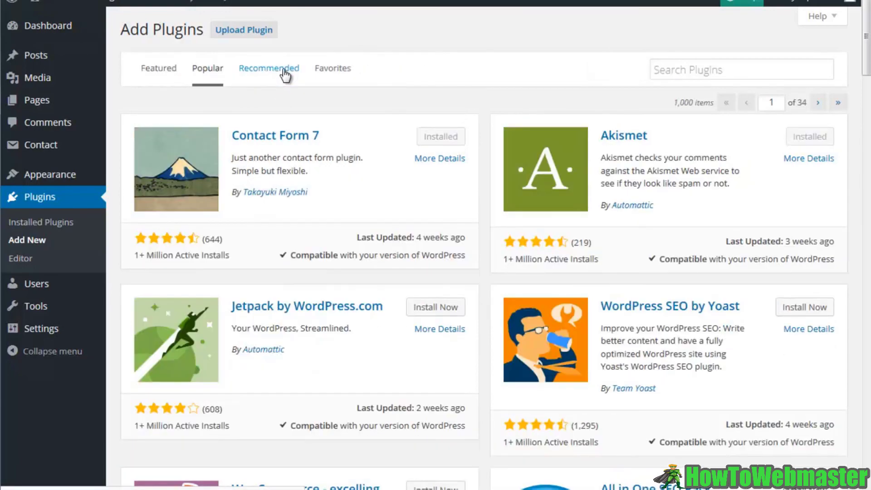
{"action": "scroll", "coordinate": [362, 200], "scroll_direction": "down", "scroll_amount": 15}
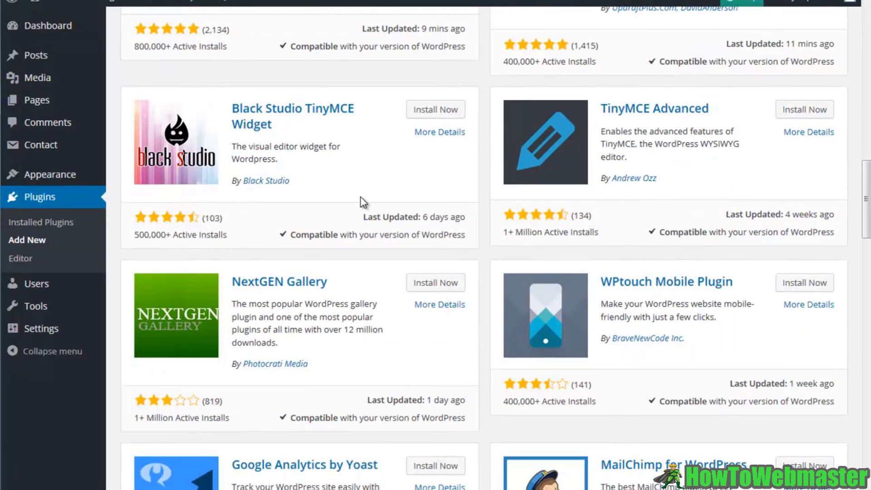
{"action": "scroll", "coordinate": [361, 198], "scroll_direction": "down", "scroll_amount": 4}
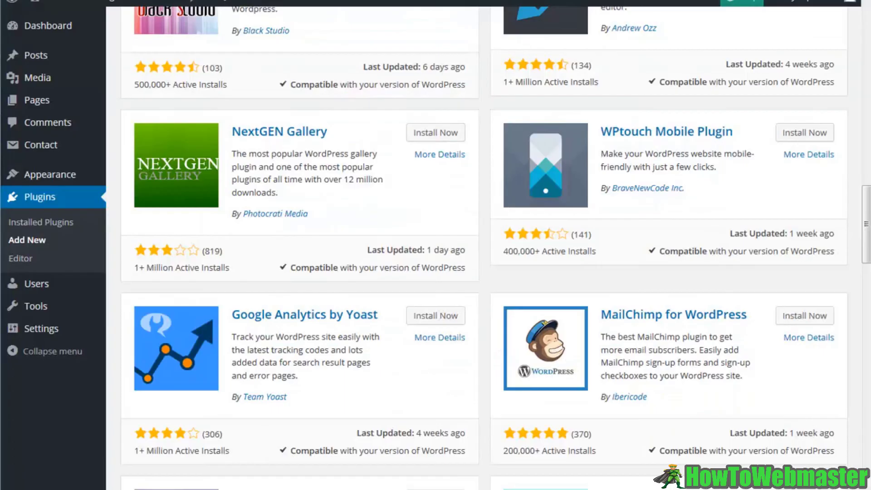
View the Contact Us page on the live site
{"action": "left_click", "coordinate": [264, 319]}
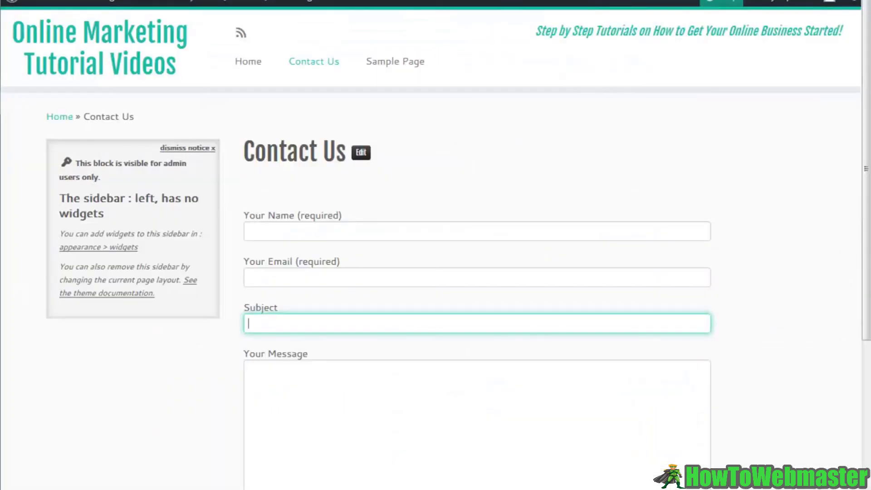
{"action": "mouse_move", "coordinate": [91, 5]}
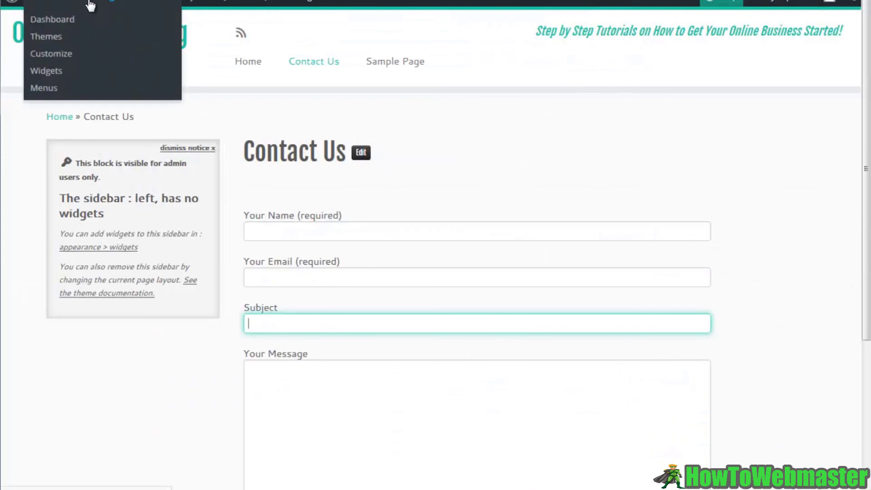
{"action": "left_click", "coordinate": [48, 52]}
Go to the Home page via the site title and scroll through its slider and featured pages
{"action": "left_click", "coordinate": [186, 44]}
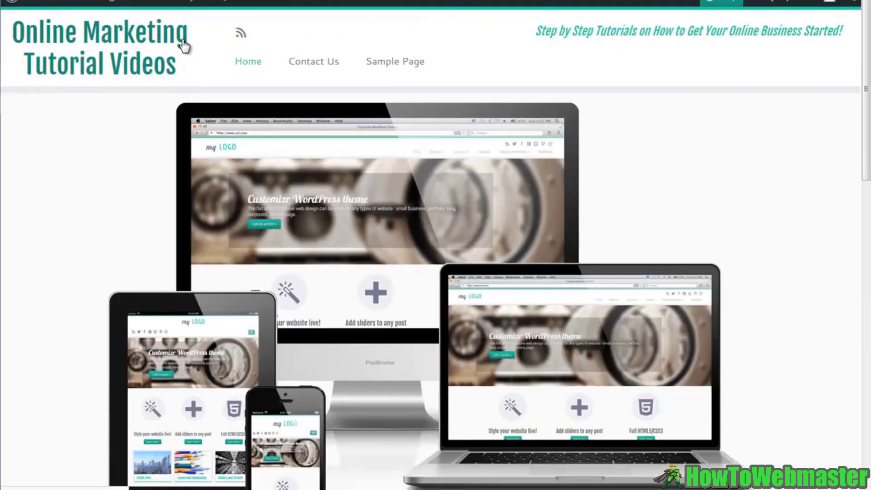
{"action": "mouse_move", "coordinate": [826, 239]}
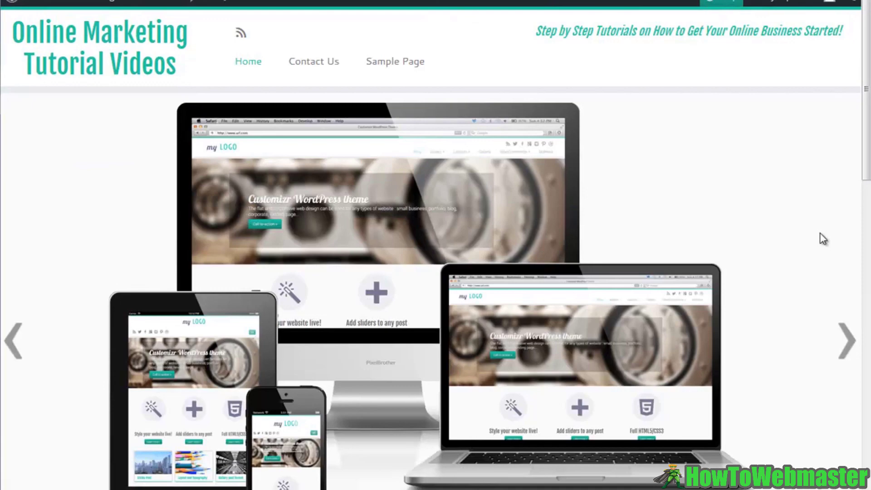
{"action": "scroll", "coordinate": [819, 233], "scroll_direction": "down", "scroll_amount": 8}
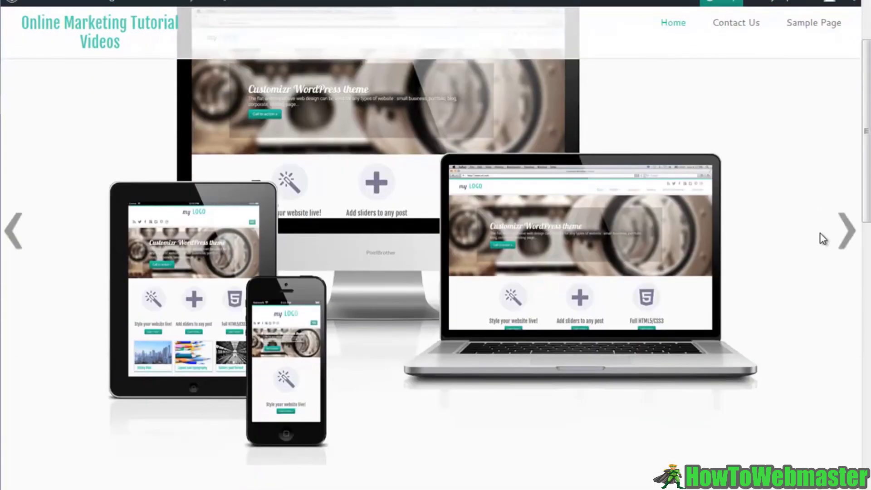
{"action": "scroll", "coordinate": [820, 233], "scroll_direction": "down", "scroll_amount": 3}
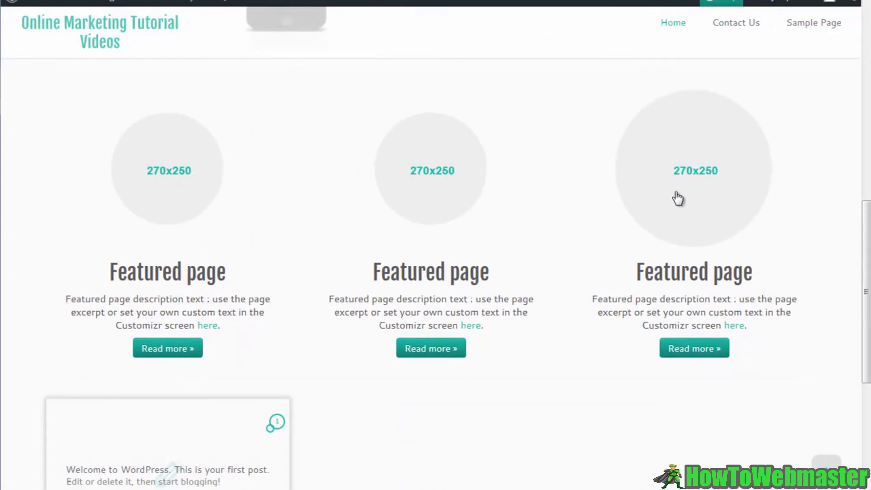
{"action": "scroll", "coordinate": [678, 197], "scroll_direction": "down", "scroll_amount": 5}
{"action": "scroll", "coordinate": [679, 198], "scroll_direction": "up", "scroll_amount": 5}
{"action": "scroll", "coordinate": [679, 198], "scroll_direction": "up", "scroll_amount": 10}
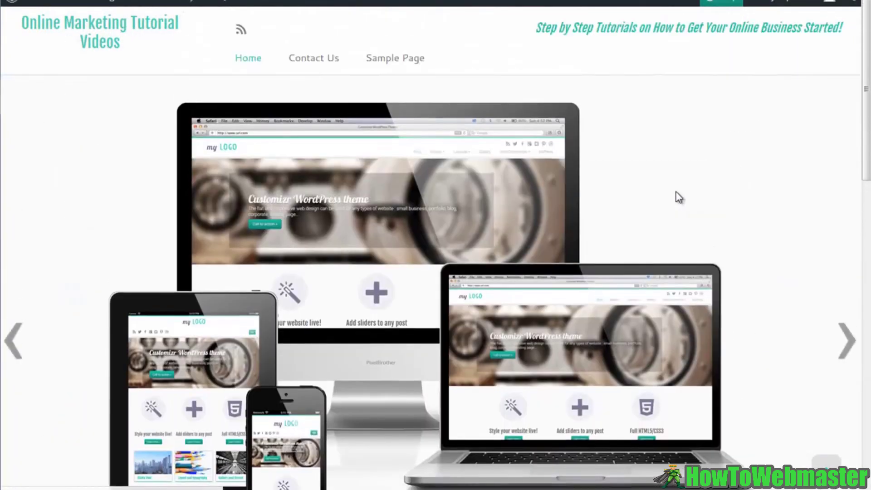